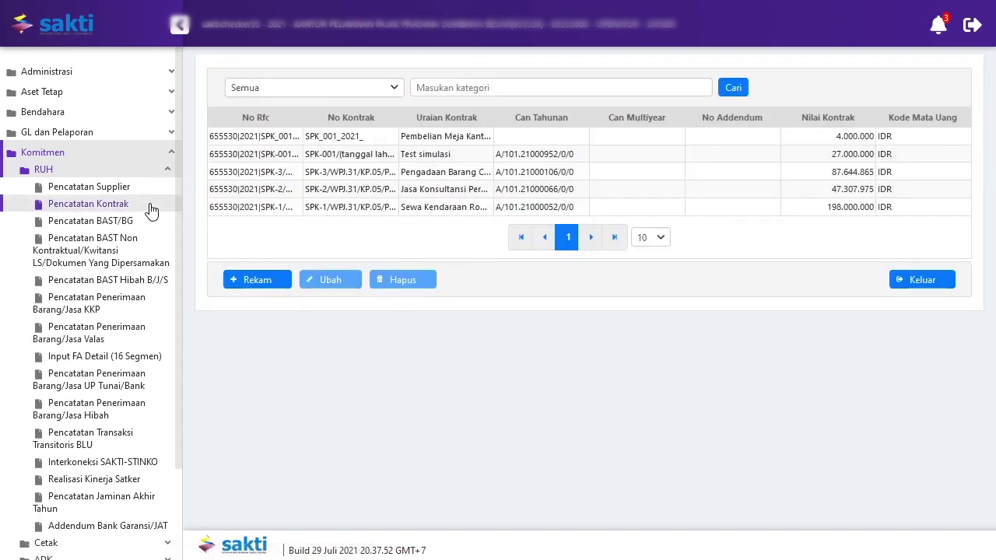
# - Start recording a new contract and set its commitment type (Tipe Komitmen) to Kontrak
pyautogui.click(259, 280)
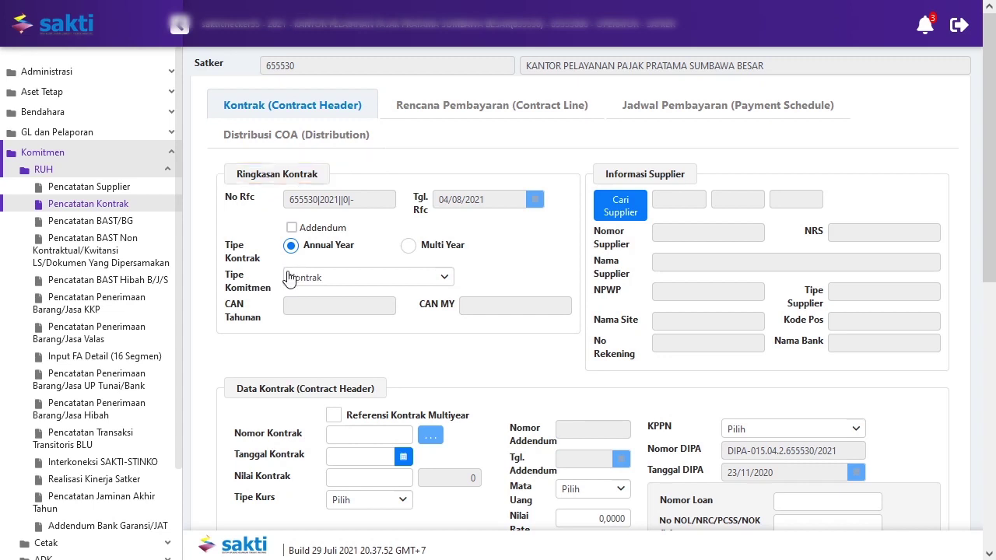
pyautogui.click(297, 280)
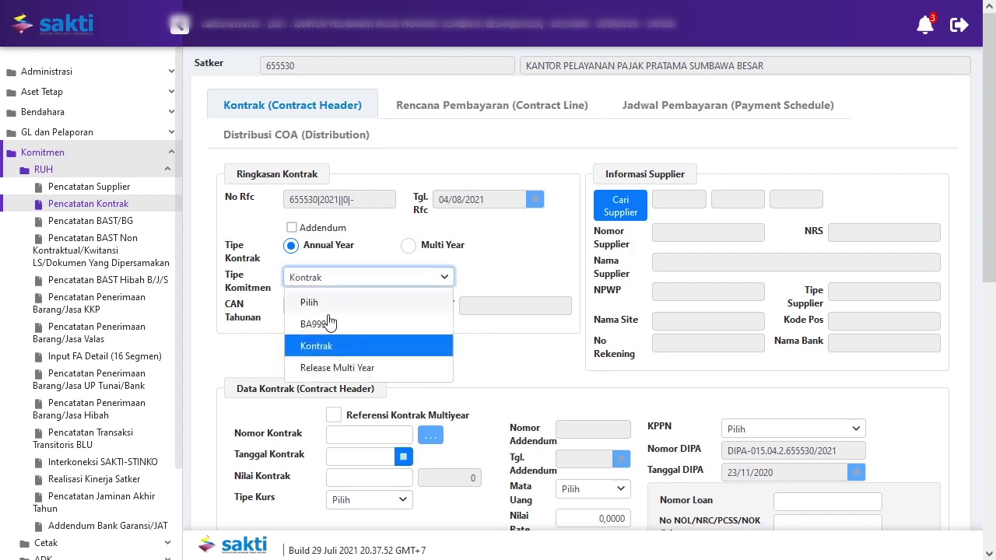
pyautogui.click(345, 348)
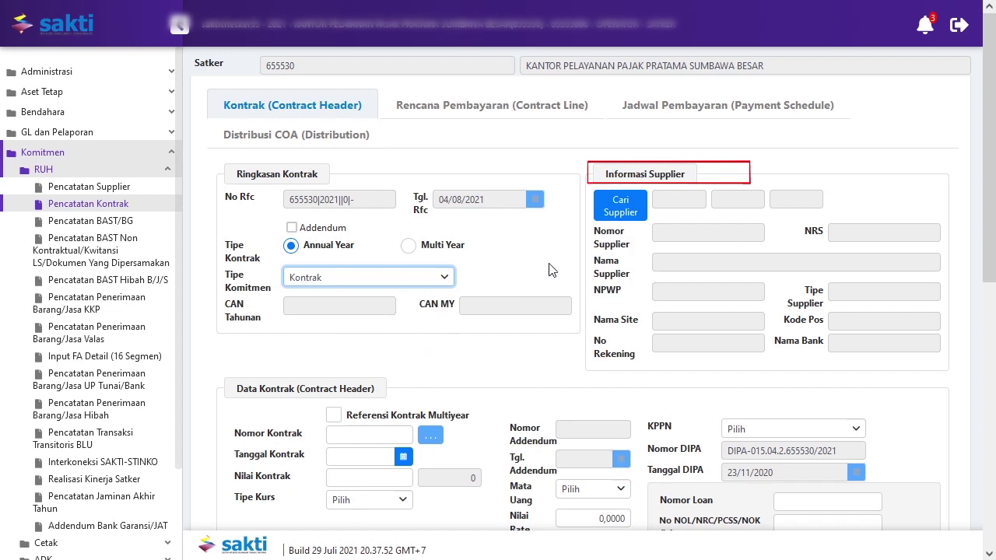
# - Look up the supplier PT. GUNA SURYA PERKASA and assign it to the contract
pyautogui.click(607, 223)
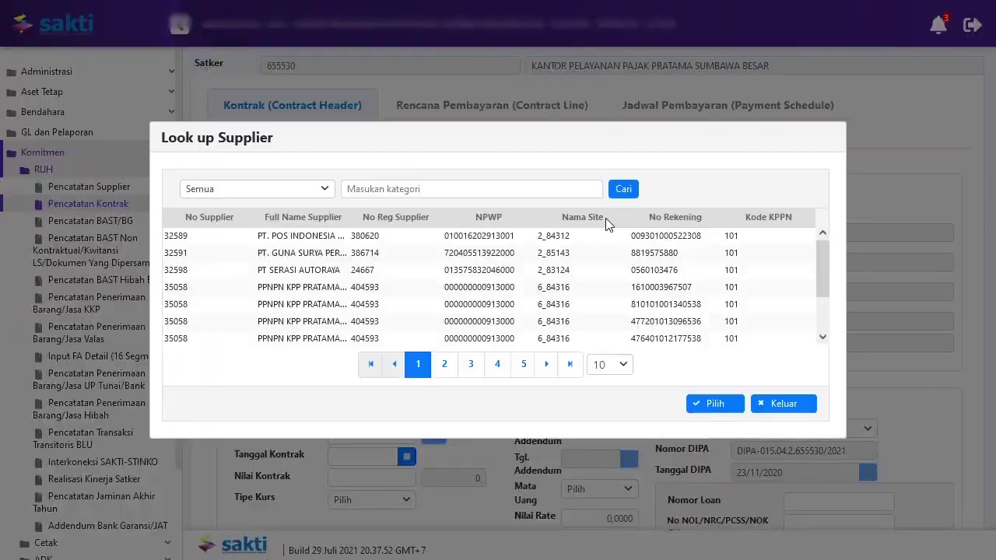
pyautogui.click(614, 255)
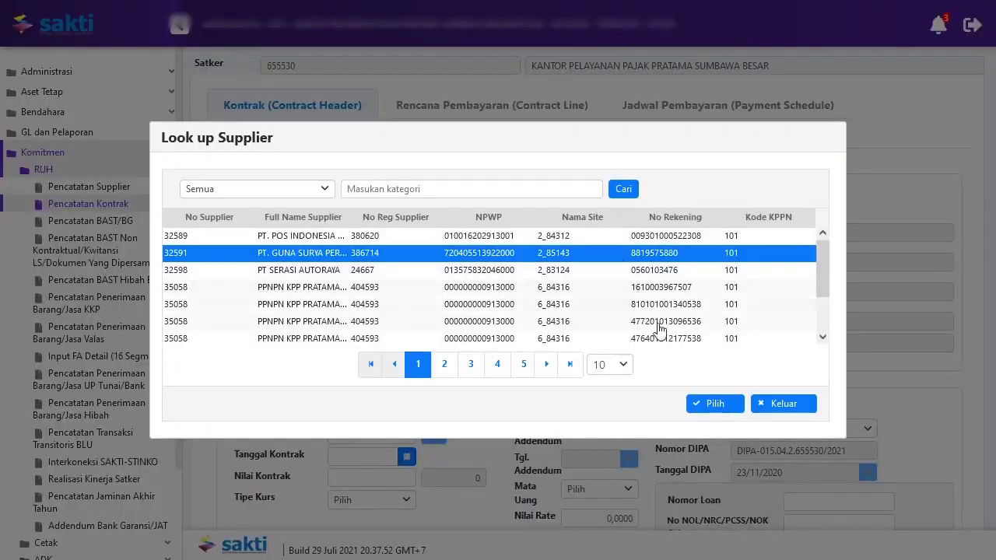
pyautogui.click(708, 404)
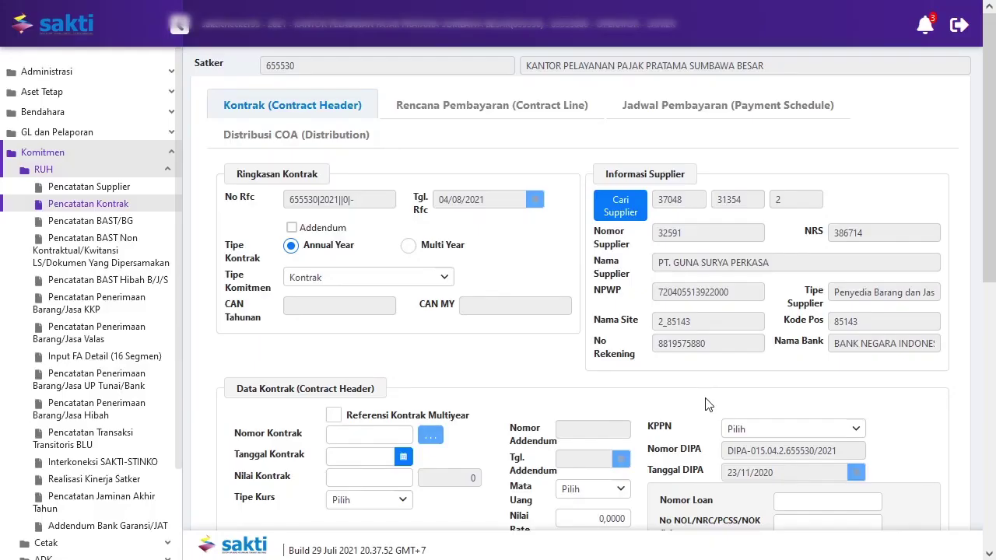
# - Enter SPK_655530_01_2021 as the contract number and 04/08/2021 as the contract date
pyautogui.scroll(-3, 707, 404)
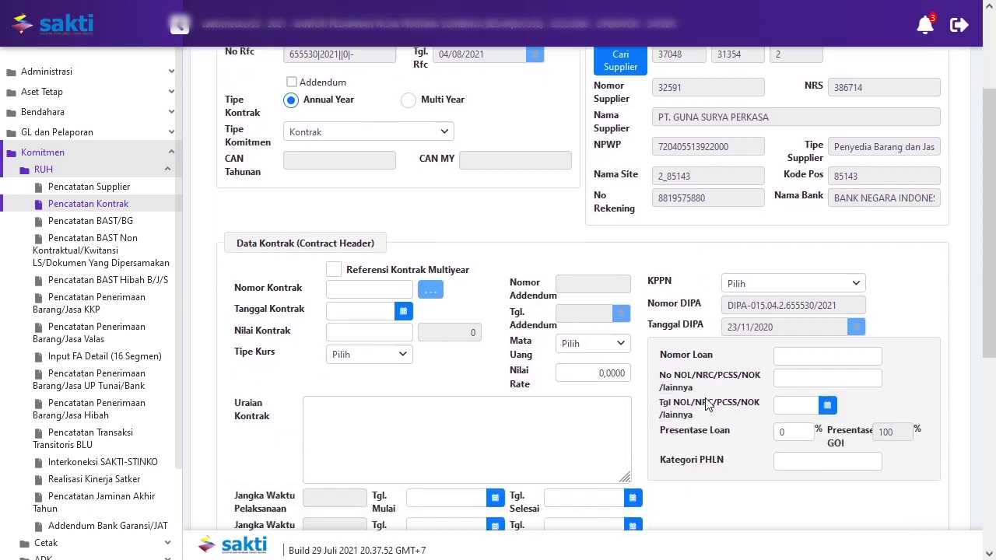
pyautogui.scroll(-1, 708, 404)
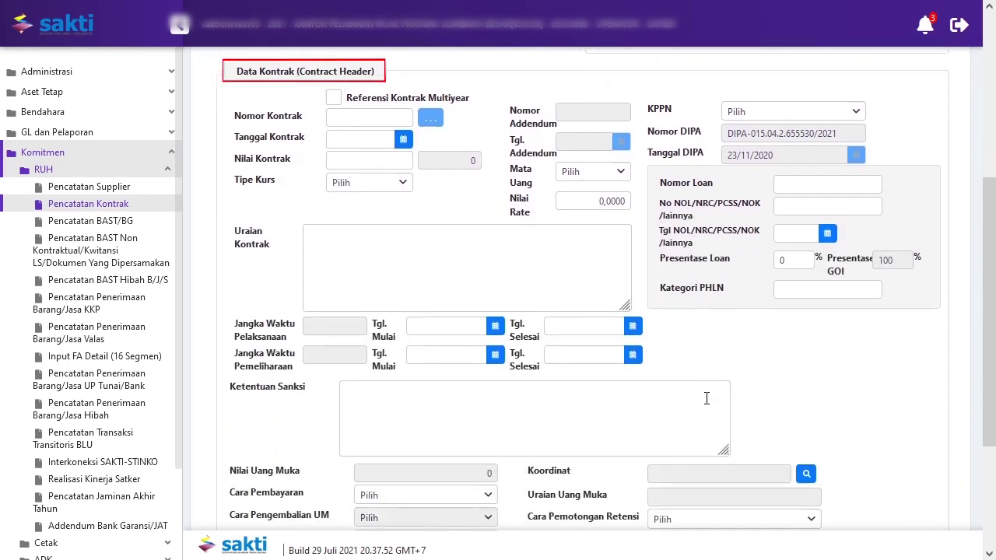
pyautogui.click(355, 118)
pyautogui.write('SPK_')
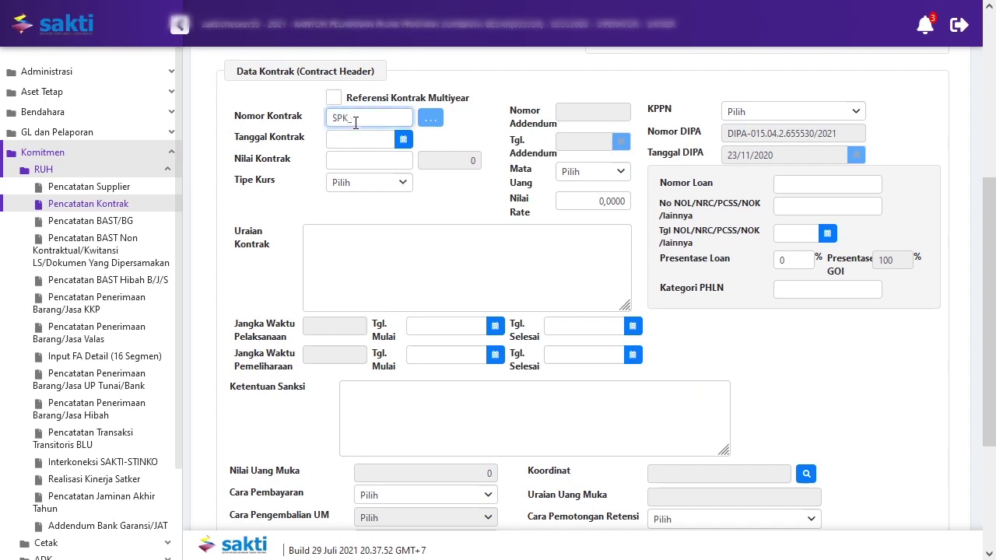
pyautogui.write('655530_01_2021')
pyautogui.click(403, 139)
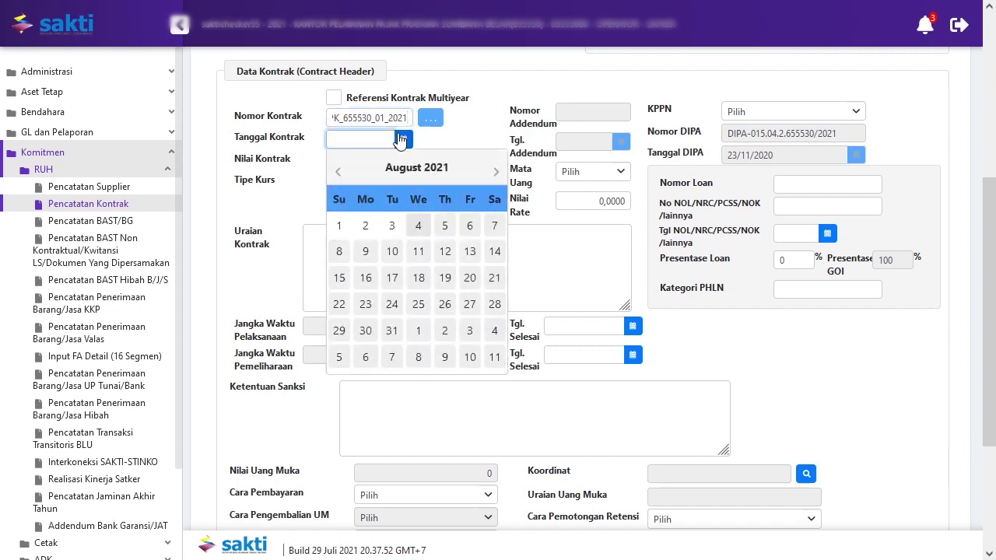
pyautogui.click(421, 230)
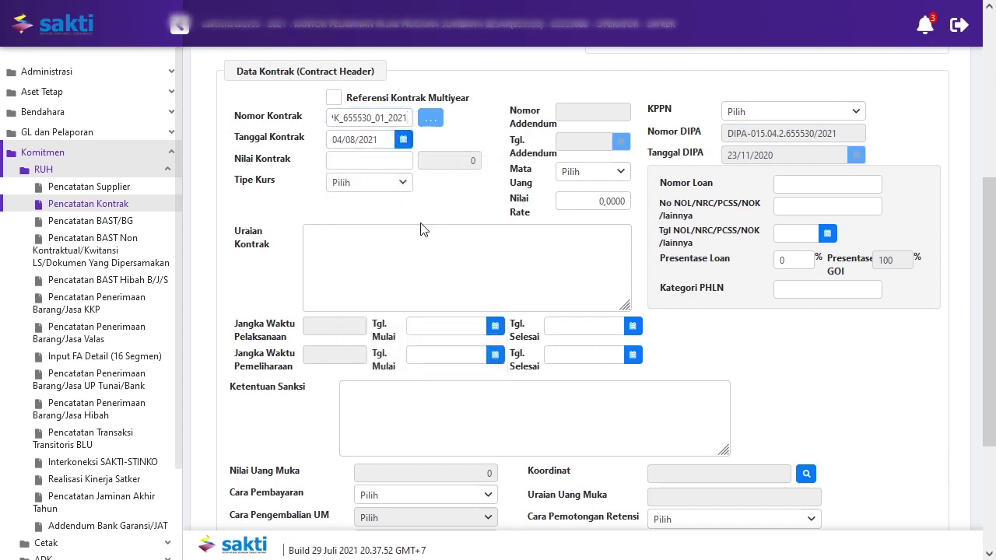
# - Set the contract's KPPN to 101 - Sumbawa Besar and its currency (Mata Uang) to IDR
pyautogui.click(735, 113)
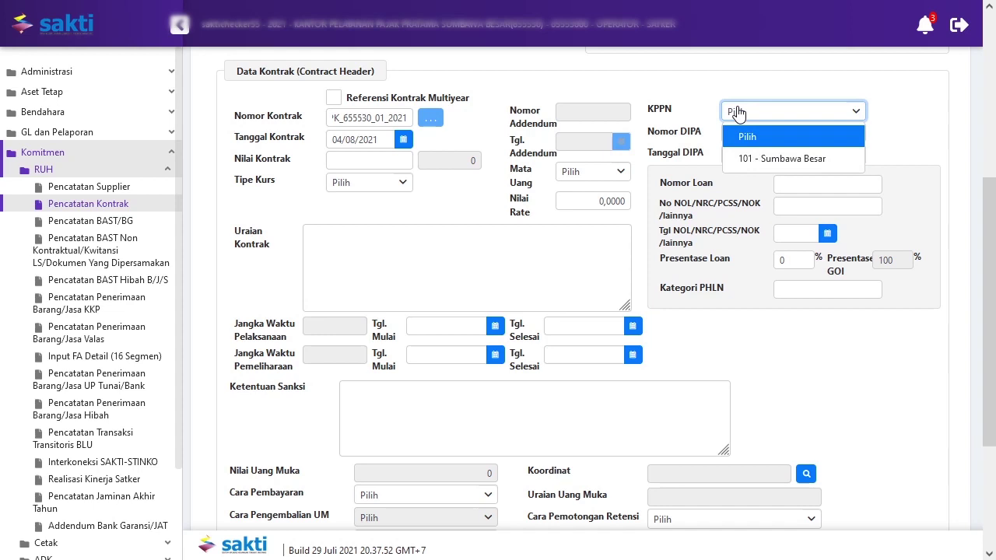
pyautogui.click(753, 159)
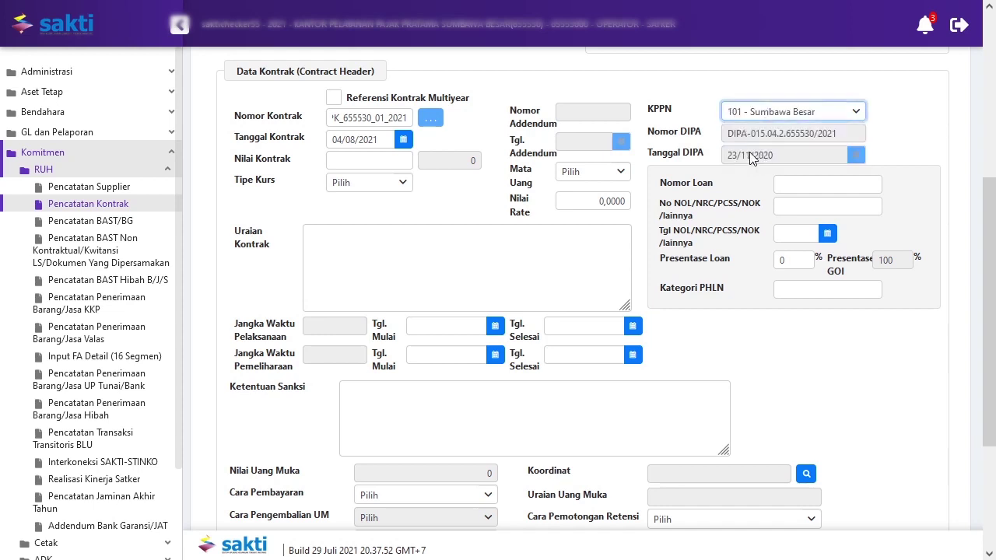
pyautogui.click(609, 174)
pyautogui.write('idr')
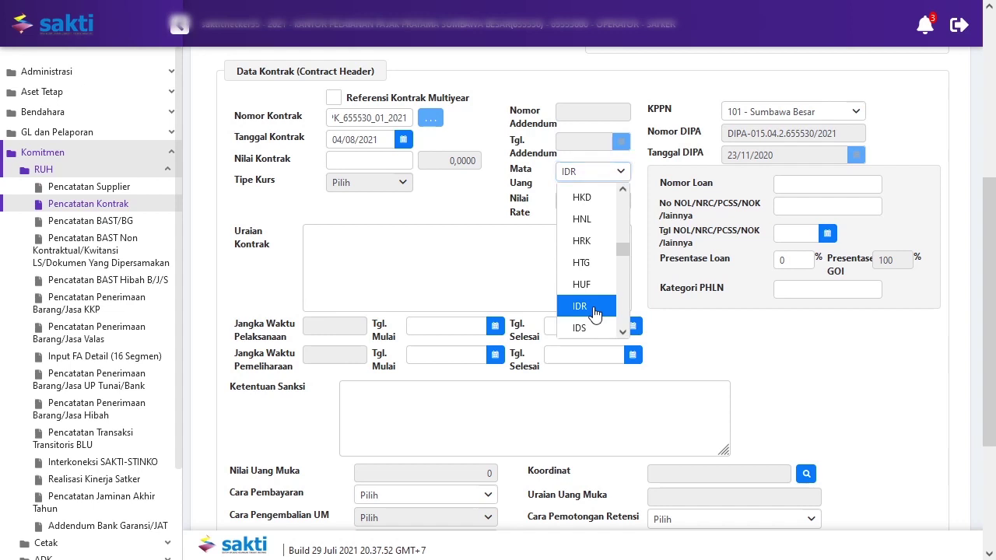
pyautogui.click(593, 310)
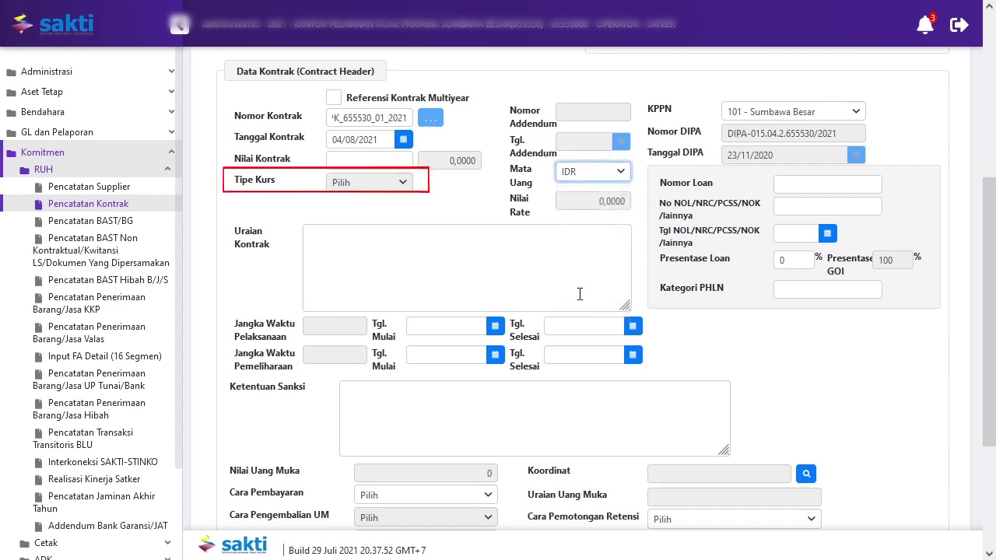
# - Set the contract value to 10.000.000 and enter "Pekerjaan Renovasi Gedung Kantor" as the contract description
pyautogui.click(395, 160)
pyautogui.write('10.000.00')
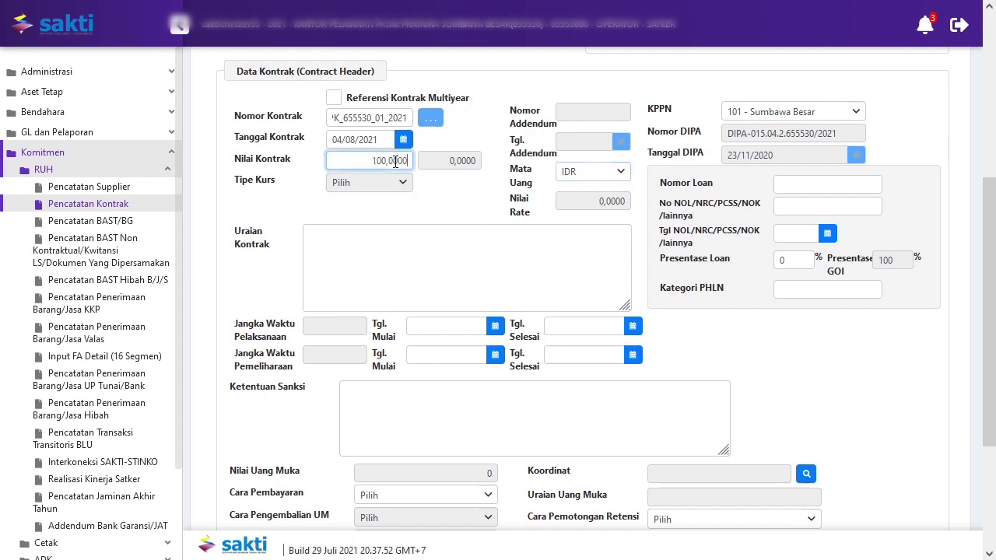
pyautogui.write('0')
pyautogui.click(365, 233)
pyautogui.write('Pekerjaaa')
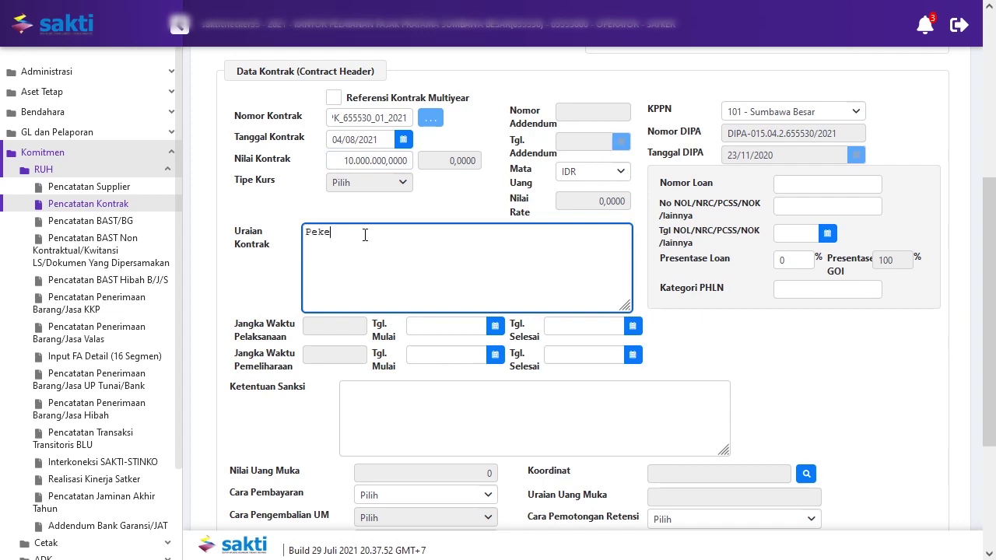
pyautogui.press('BackSpace')
pyautogui.write('n Renovasi Gedung Kantor')
# - Set both the execution period and the maintenance period to run from 04/08/2021 to 30/09/2021
pyautogui.click(495, 326)
pyautogui.click(495, 168)
pyautogui.click(713, 113)
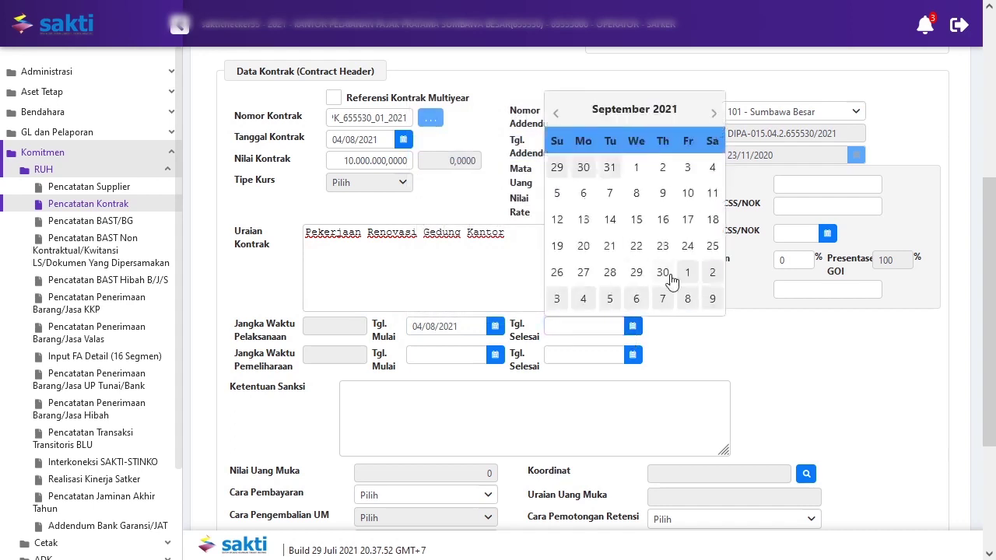
pyautogui.click(662, 272)
pyautogui.click(494, 355)
pyautogui.click(498, 195)
pyautogui.click(631, 358)
pyautogui.click(714, 142)
pyautogui.click(662, 301)
# - Enter the sanction terms "denda sepermil perhari dari nilai kontrak atas keterlambatan pekerjaan"
pyautogui.click(572, 386)
pyautogui.write('den')
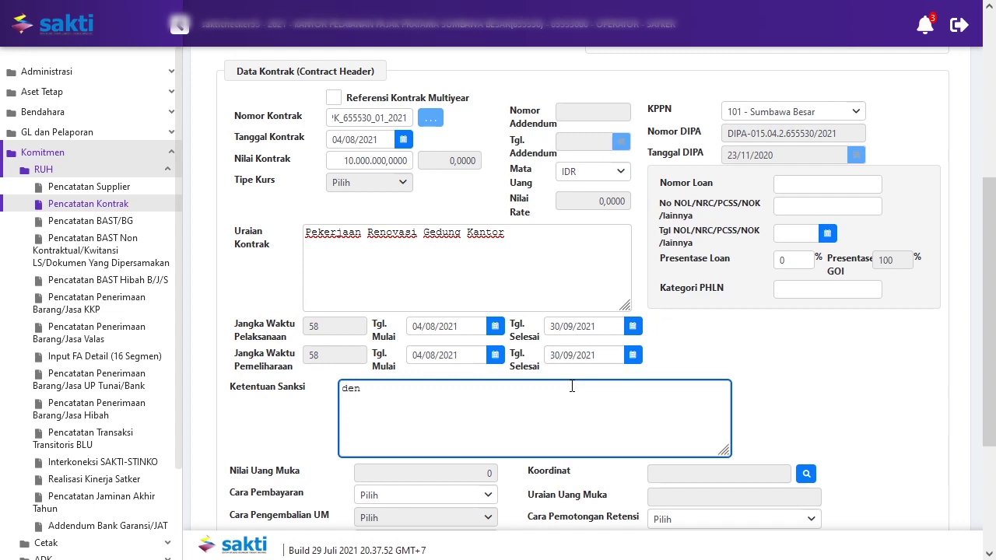
pyautogui.write('da sepermil perhari dari')
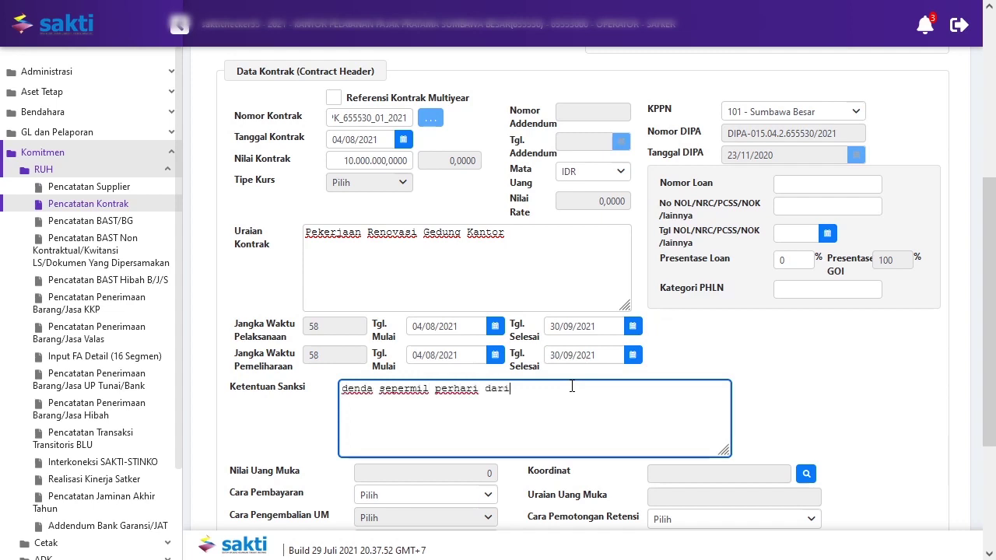
pyautogui.write(' nilai kontrak atas keterlambatan pekerjaan')
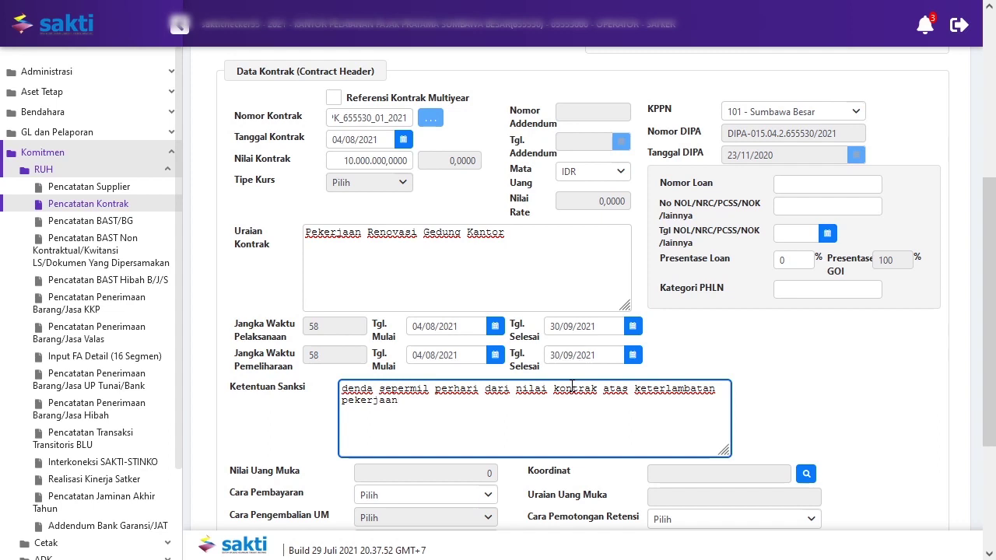
# - Find the work location "KPP Sumbawa" in the location lookup and use its coordinates for the contract
pyautogui.scroll(-1, 573, 393)
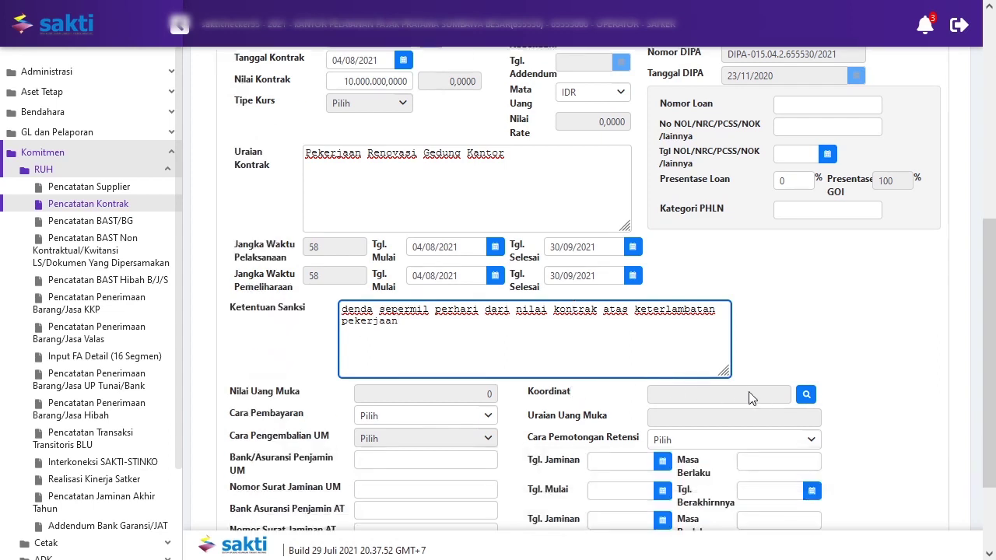
pyautogui.click(802, 398)
pyautogui.click(444, 277)
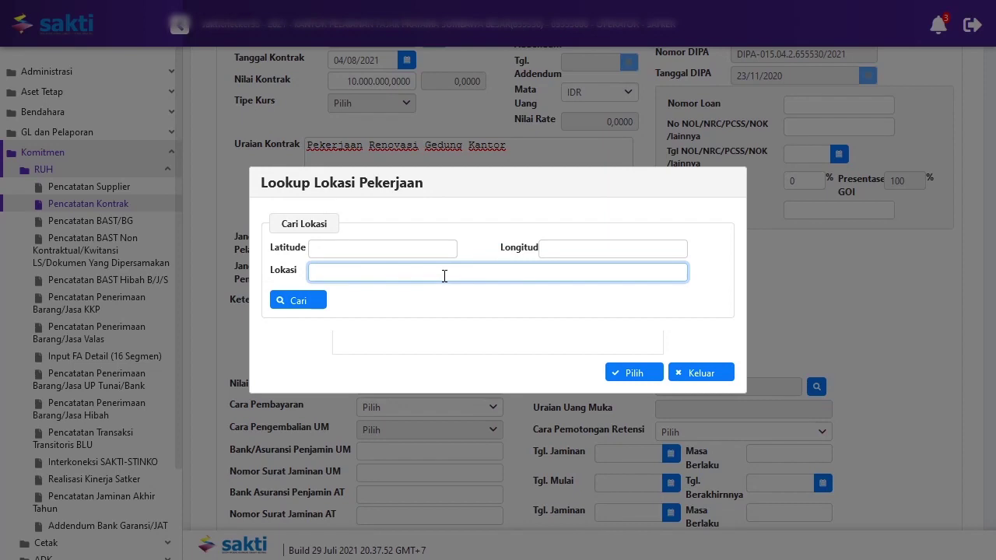
pyautogui.write('KPP Sumbawa')
pyautogui.click(314, 303)
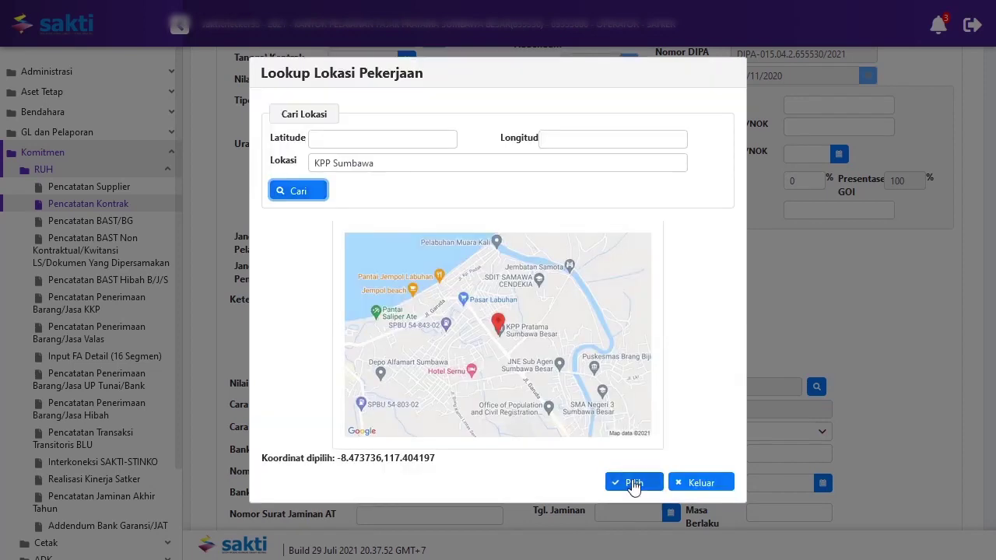
pyautogui.click(633, 540)
# - Set the payment method (Cara Pembayaran) to Bertahap (Termin) and save the contract header
pyautogui.scroll(-1, 632, 486)
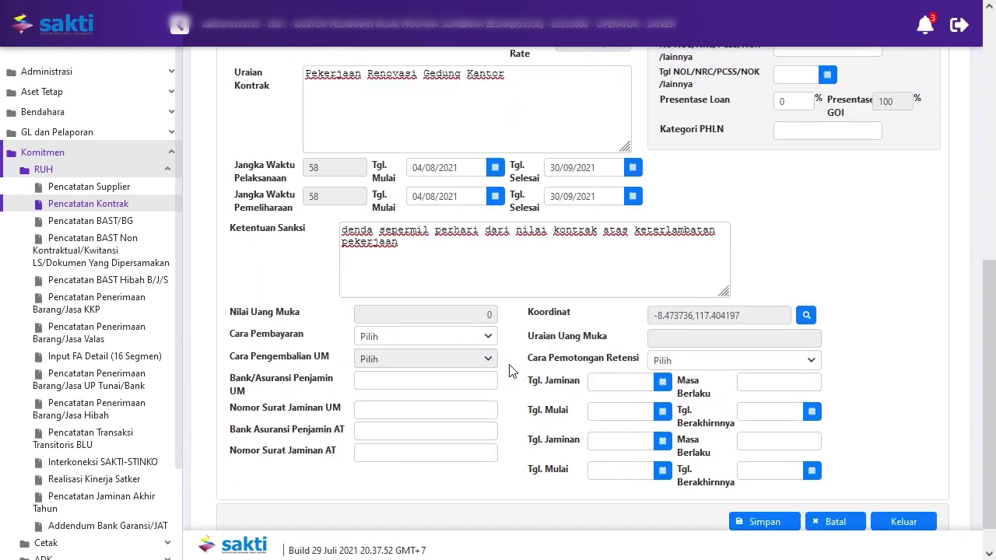
pyautogui.click(487, 339)
pyautogui.click(481, 404)
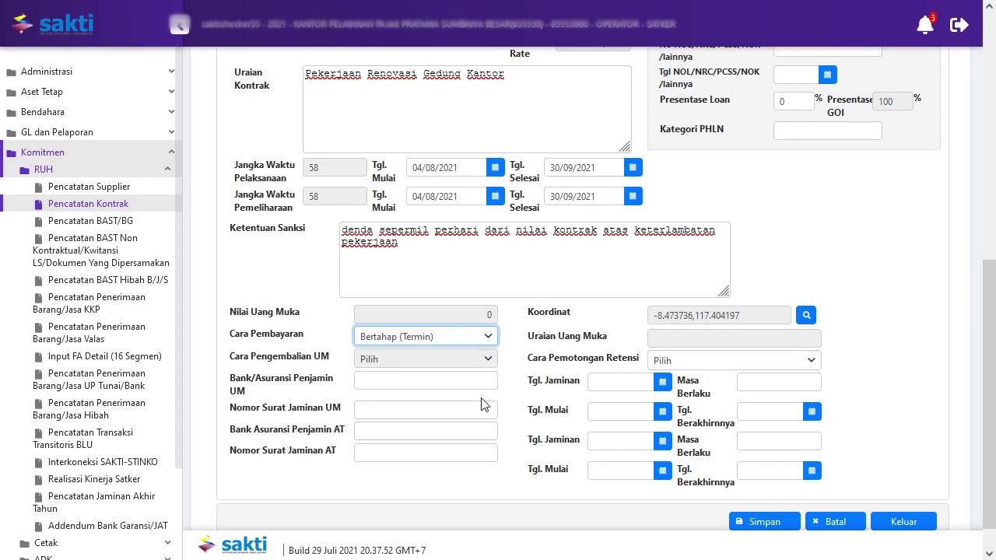
pyautogui.click(731, 523)
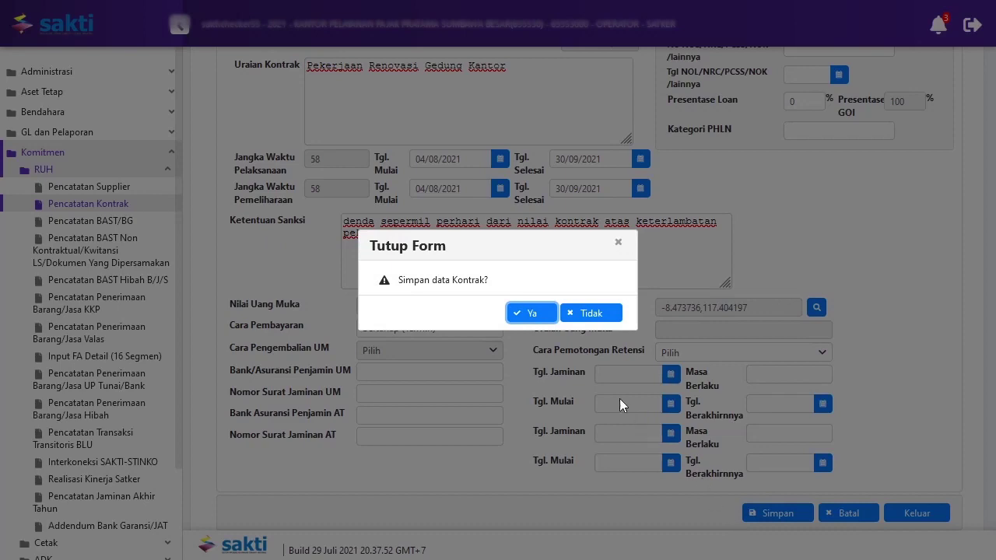
pyautogui.click(552, 319)
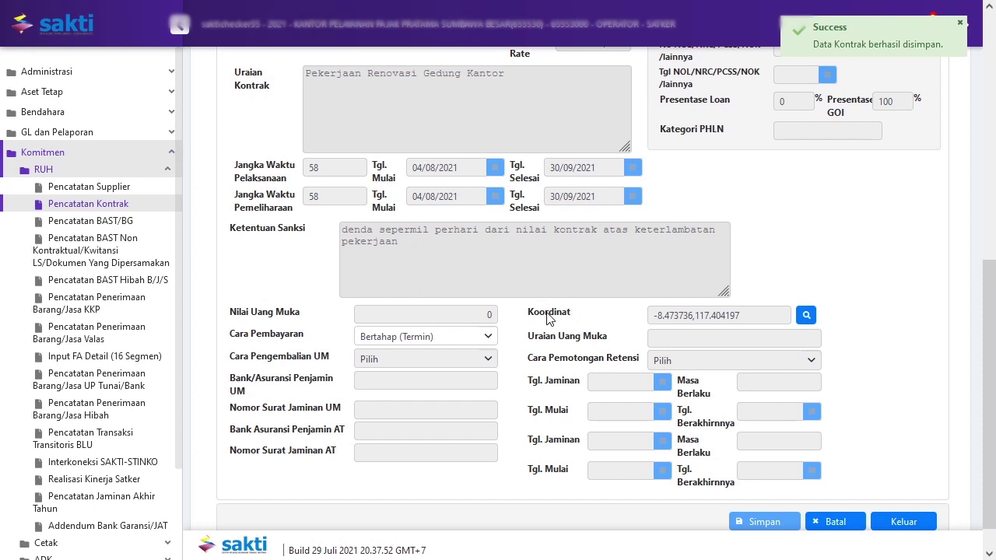
# - Start a new line in the payment plan (Contract Line) and set its line type to Belanja/Biaya
pyautogui.scroll(5, 547, 318)
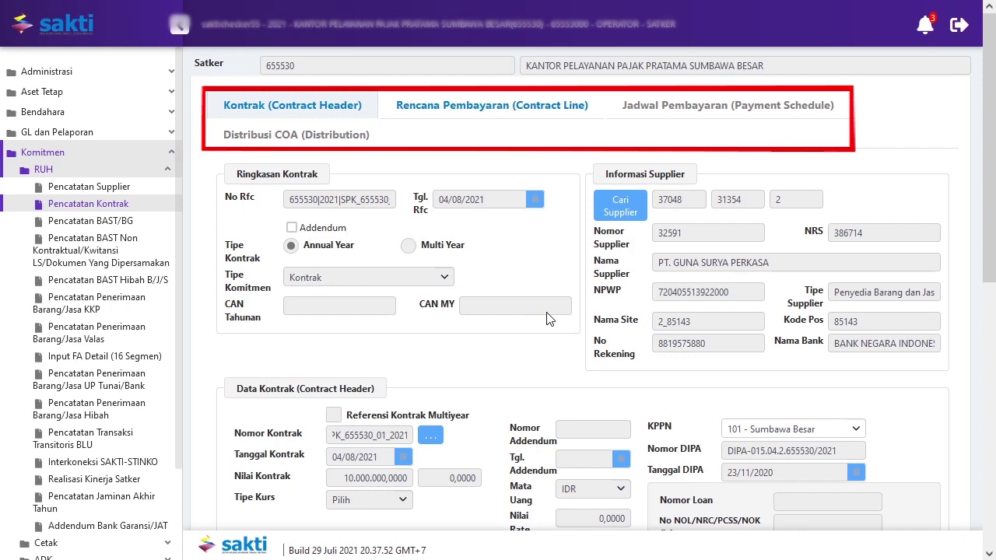
pyautogui.click(490, 118)
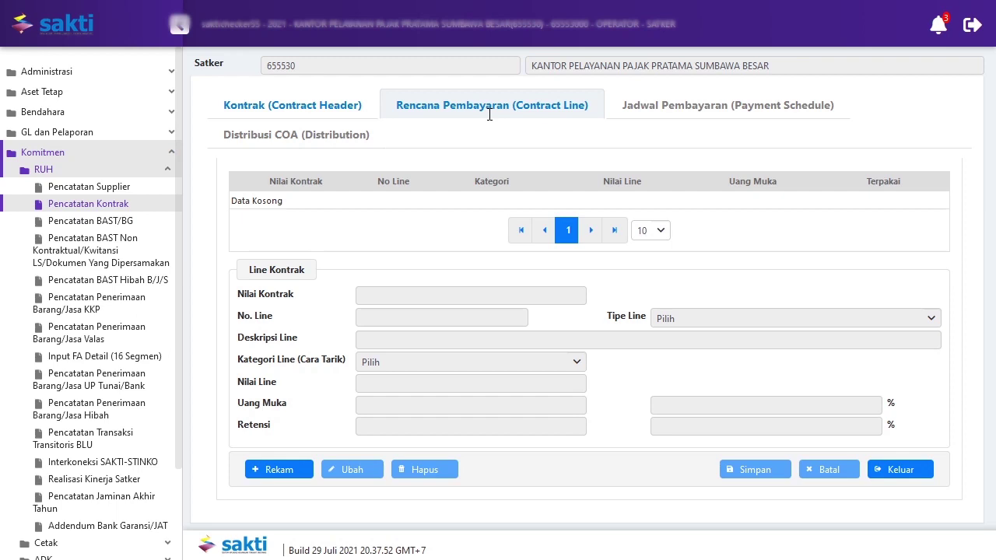
pyautogui.click(278, 470)
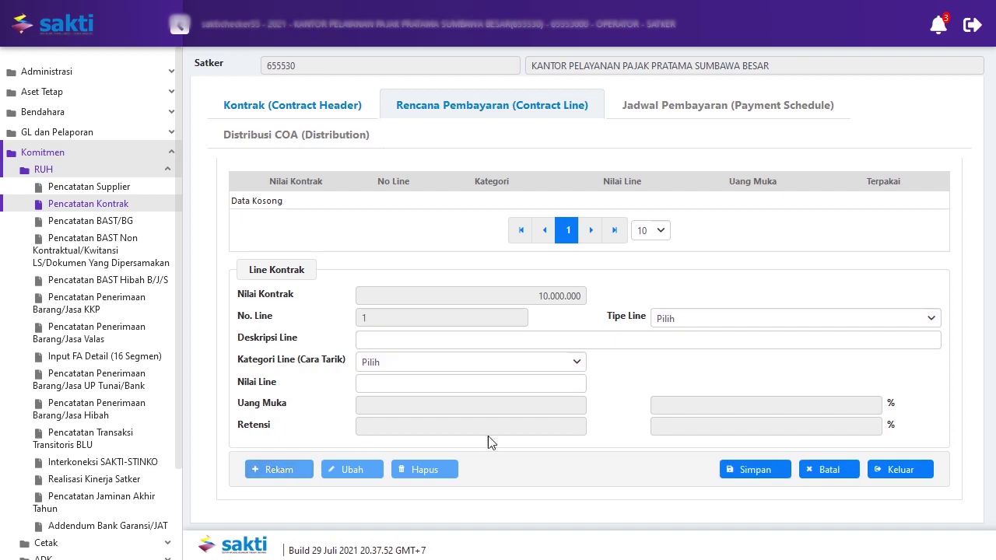
pyautogui.click(724, 321)
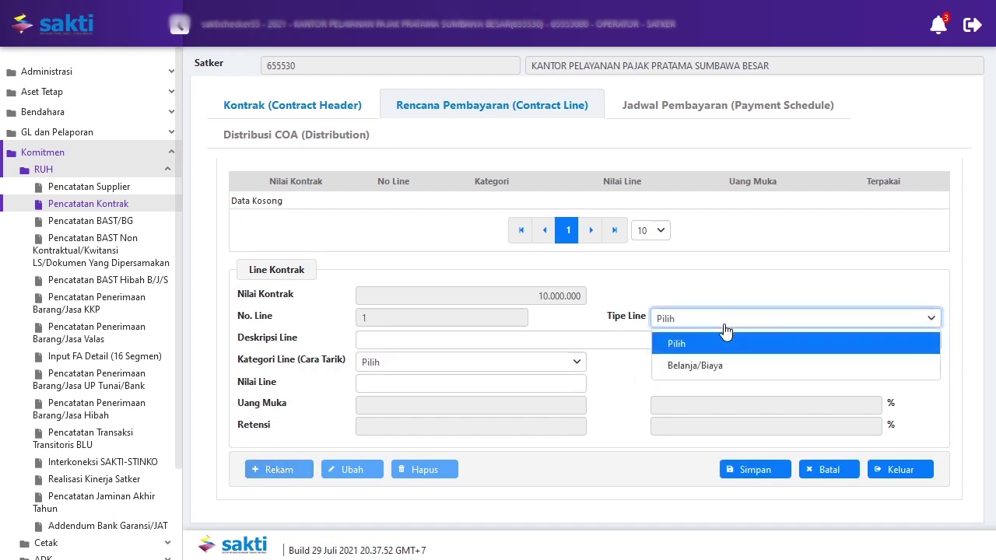
pyautogui.click(733, 367)
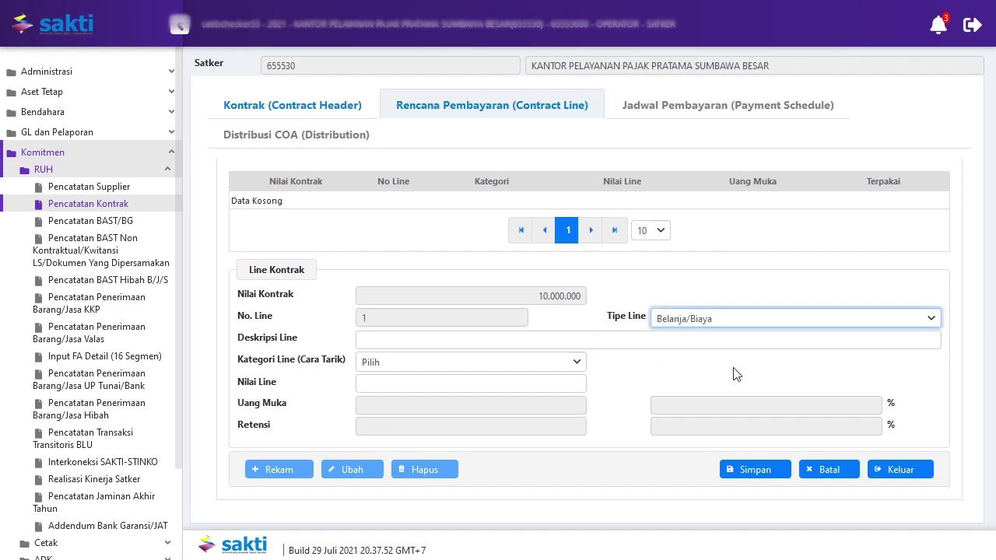
# - Describe the contract line as "Pembayaraan Pekerjaan Renovasi" and set its category (Cara Tarik) to RM
pyautogui.click(650, 343)
pyautogui.write('Pembayaraan Pekerjaan R')
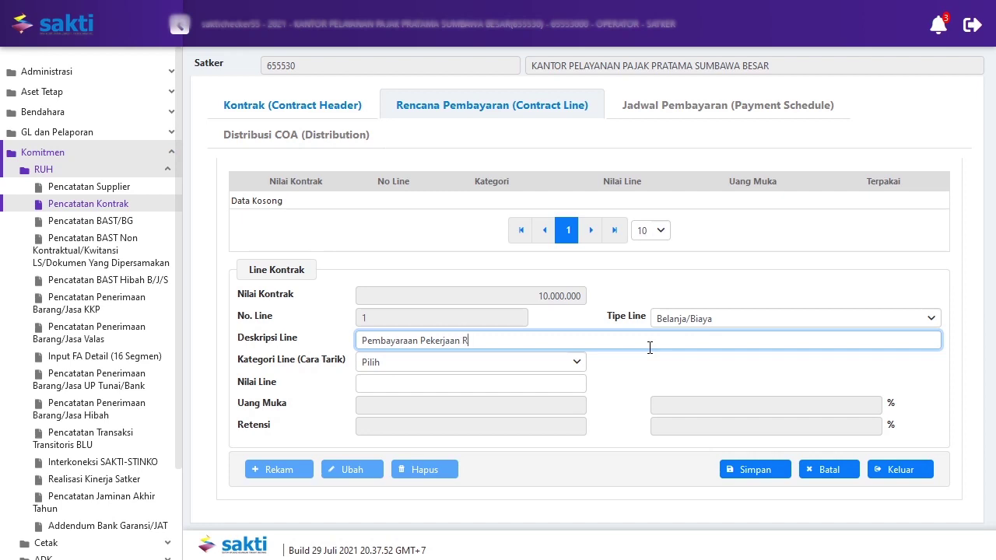
pyautogui.write('enovasi')
pyautogui.click(579, 363)
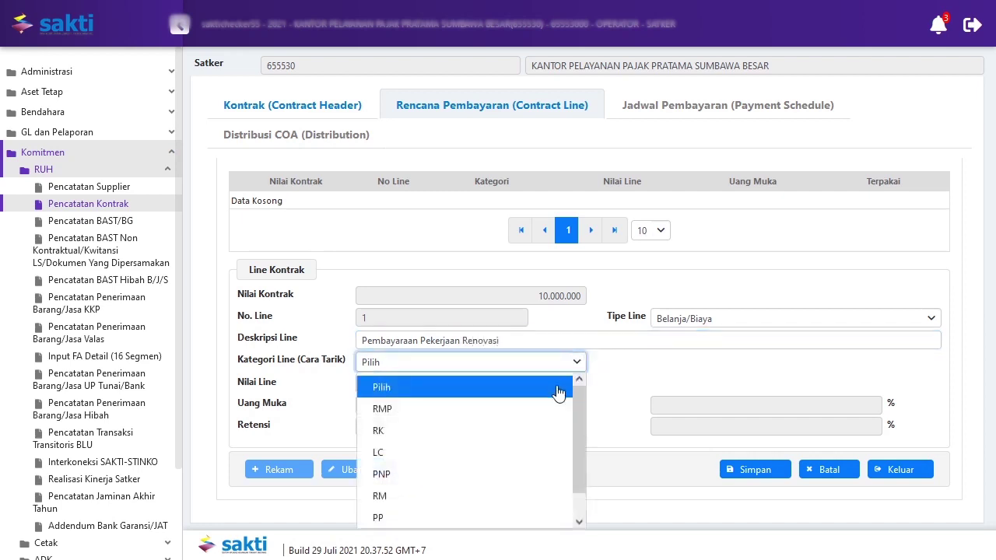
pyautogui.click(527, 494)
pyautogui.click(527, 494)
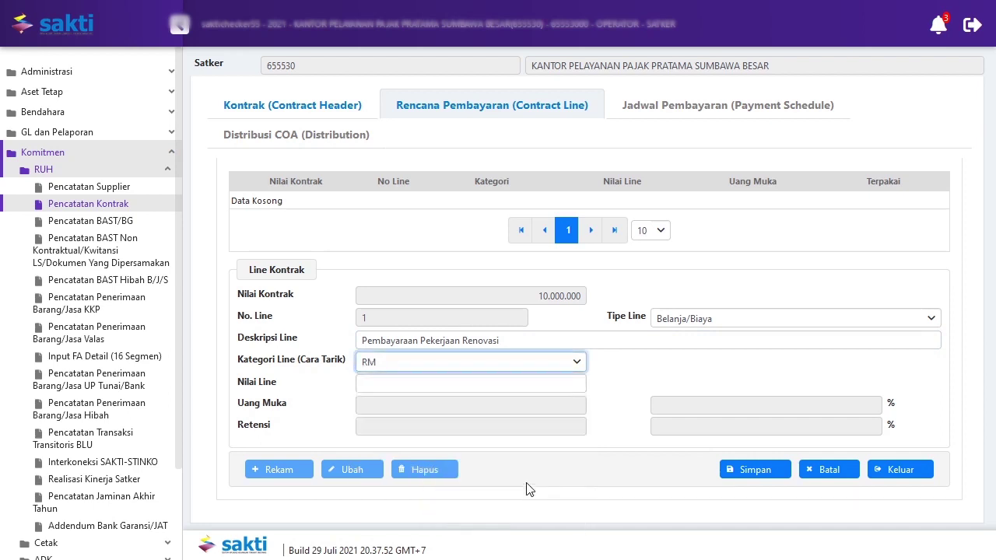
# - Set the line value (Nilai Line) to 10.000.000 and save the contract line
pyautogui.click(527, 382)
pyautogui.write('10000000')
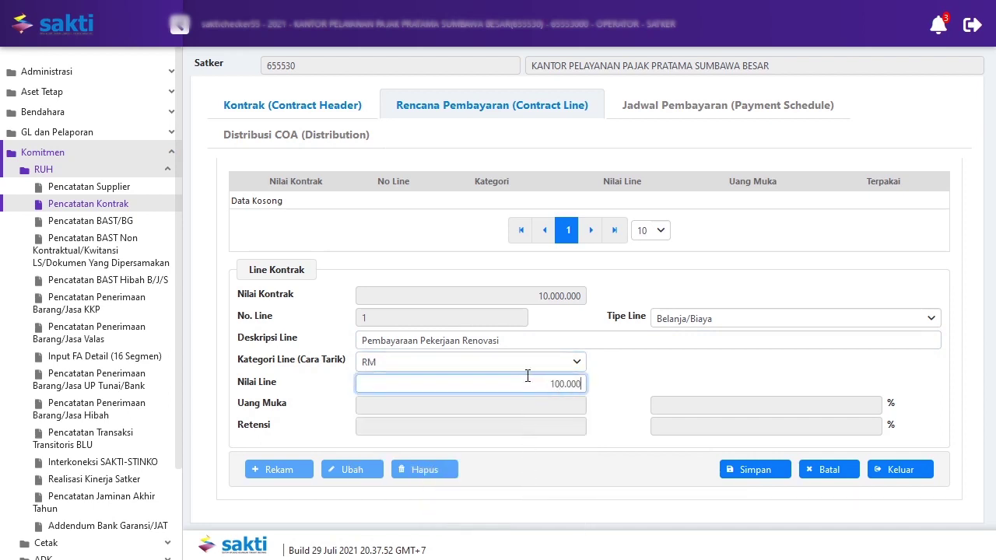
pyautogui.click(600, 378)
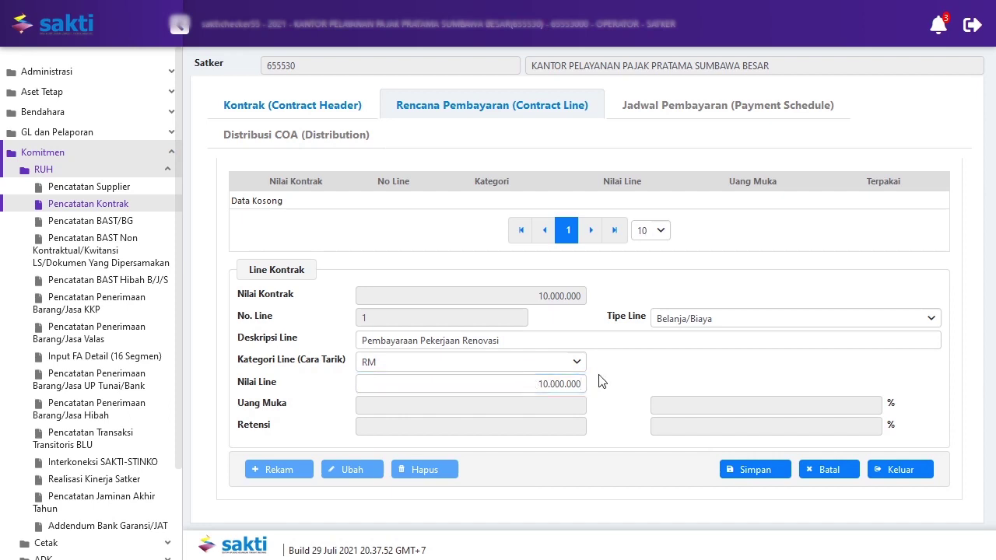
pyautogui.click(755, 472)
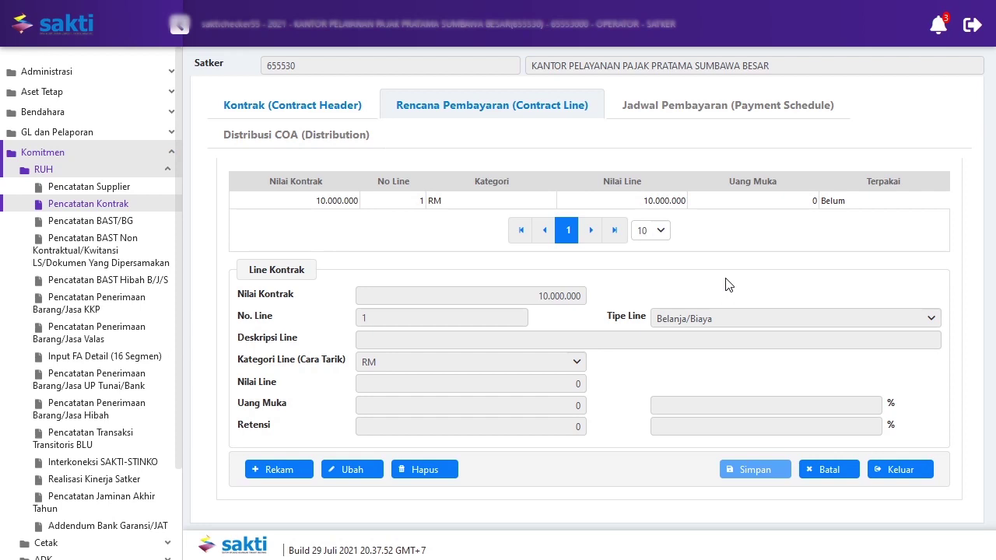
# - Start a payment schedule entry for the saved contract line, described as "Pembayaran Termin I" and dated 31/08/2021
pyautogui.click(702, 205)
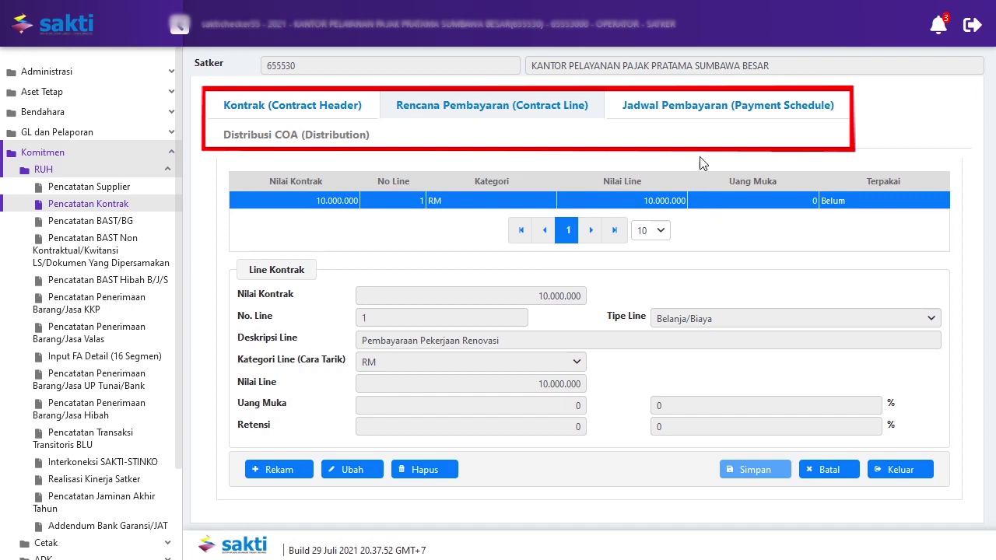
pyautogui.click(701, 117)
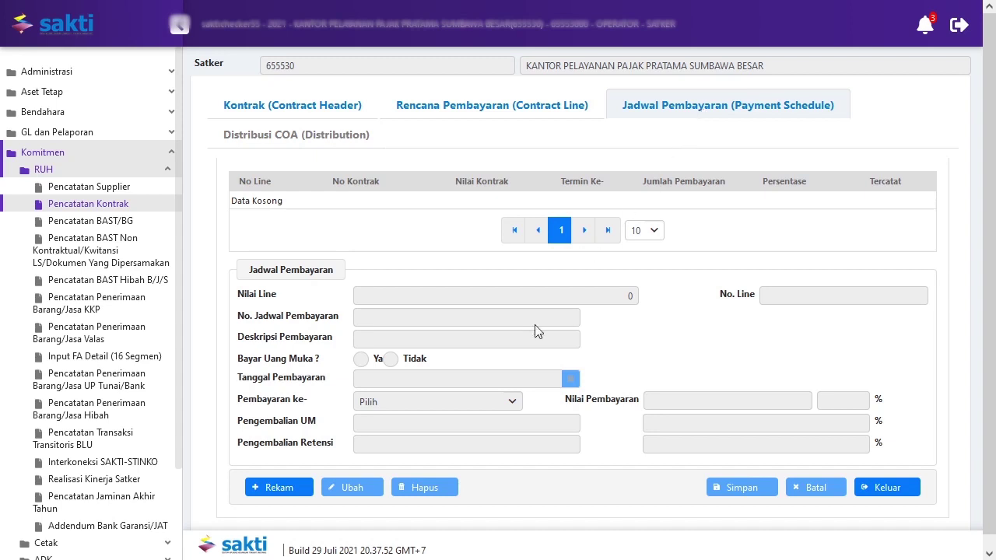
pyautogui.click(282, 490)
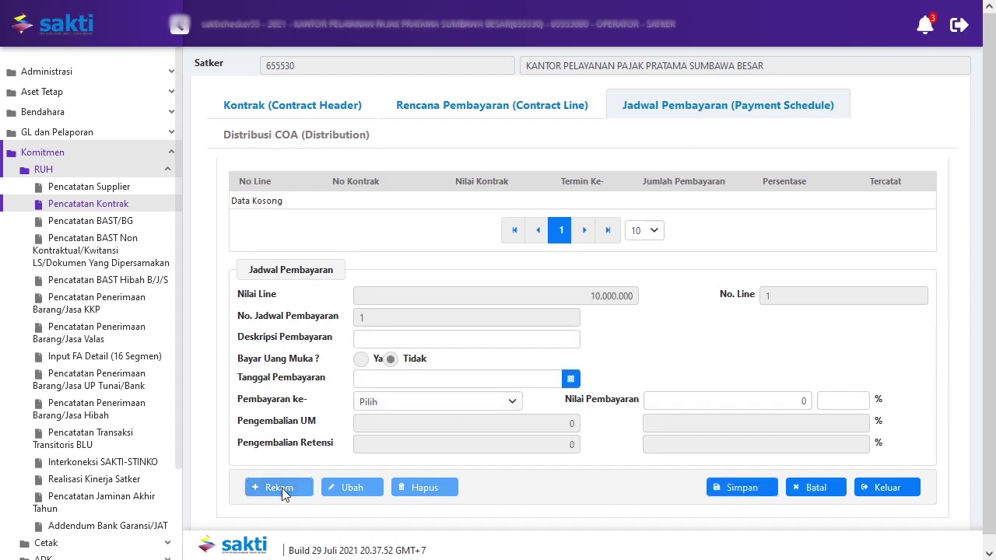
pyautogui.click(369, 340)
pyautogui.write('Pembayaran Termin I')
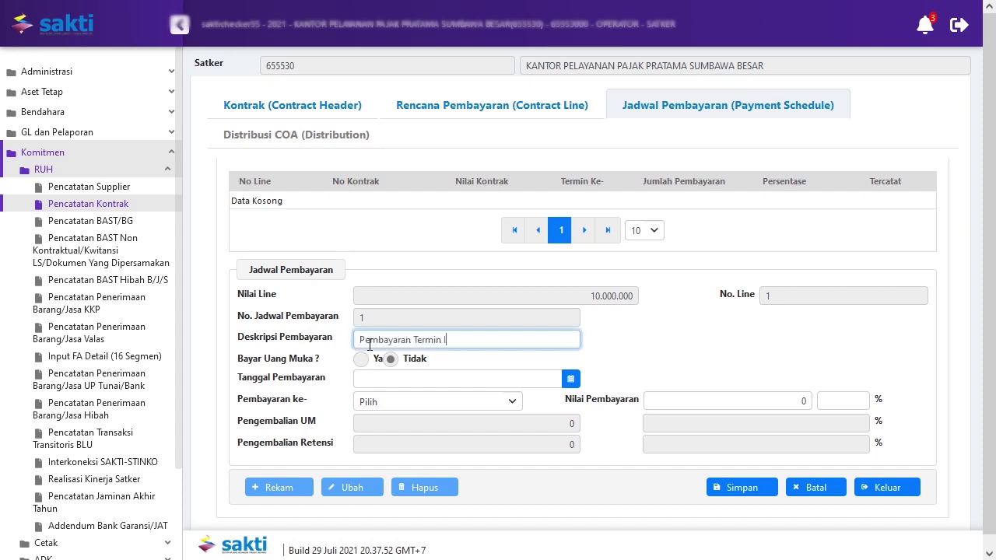
pyautogui.click(569, 378)
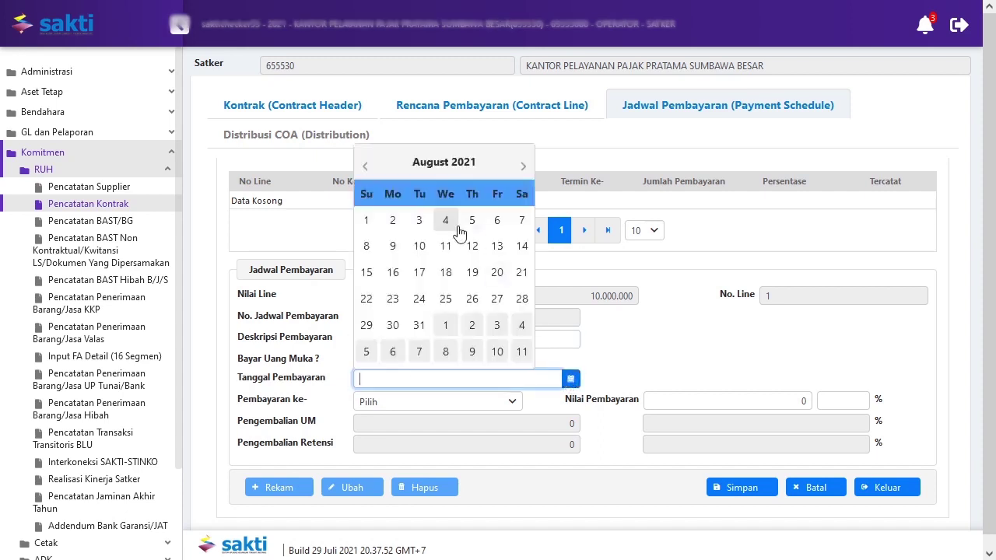
pyautogui.click(419, 326)
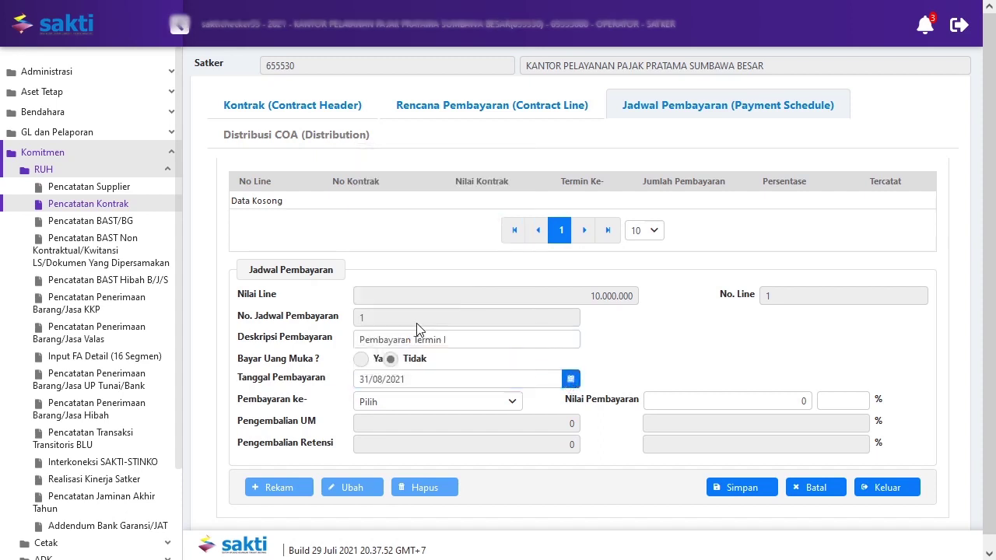
# - Set the schedule entry to payment number 1 with a value of 5.000.000 and save it
pyautogui.click(455, 409)
pyautogui.click(438, 280)
pyautogui.click(800, 400)
pyautogui.moveTo(800, 403); pyautogui.dragTo(810, 403)
pyautogui.write('5000000')
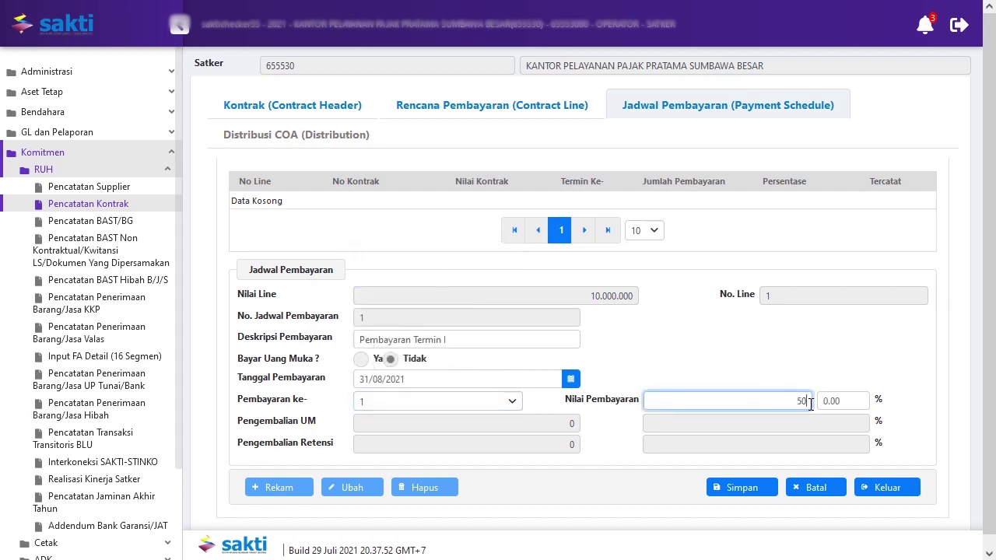
pyautogui.click(797, 373)
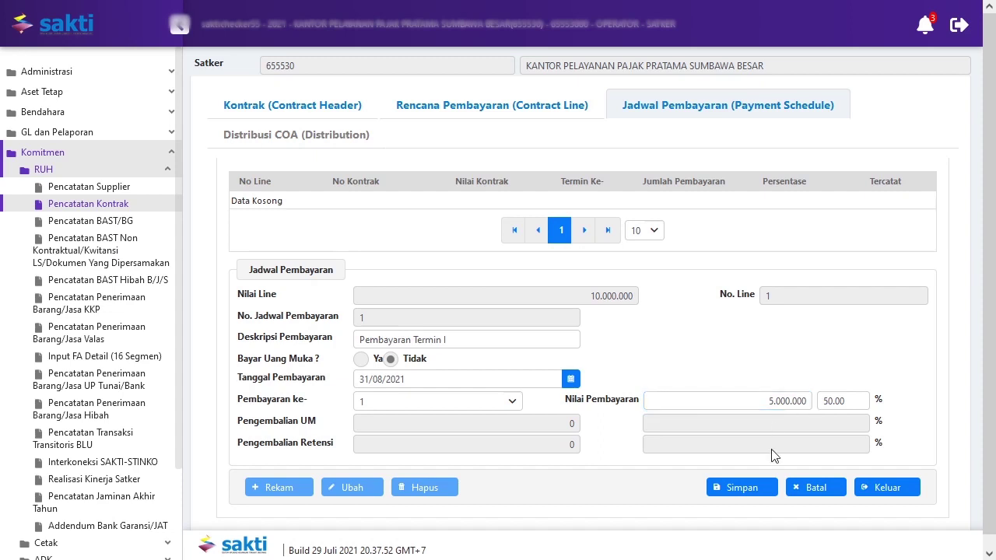
pyautogui.click(771, 488)
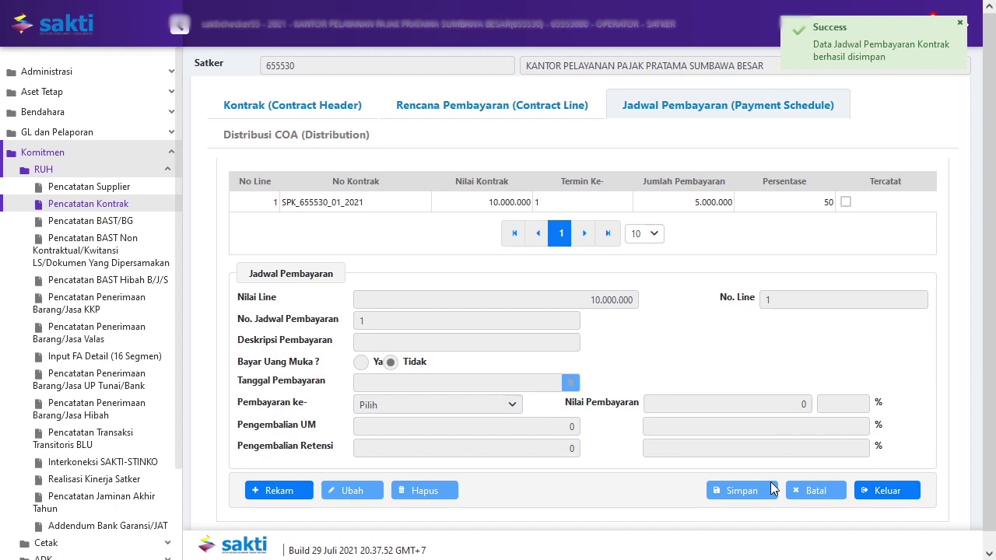
# - Start a second payment schedule entry described as "Pembayaran Termin II" with payment date 20/09/2021
pyautogui.click(302, 494)
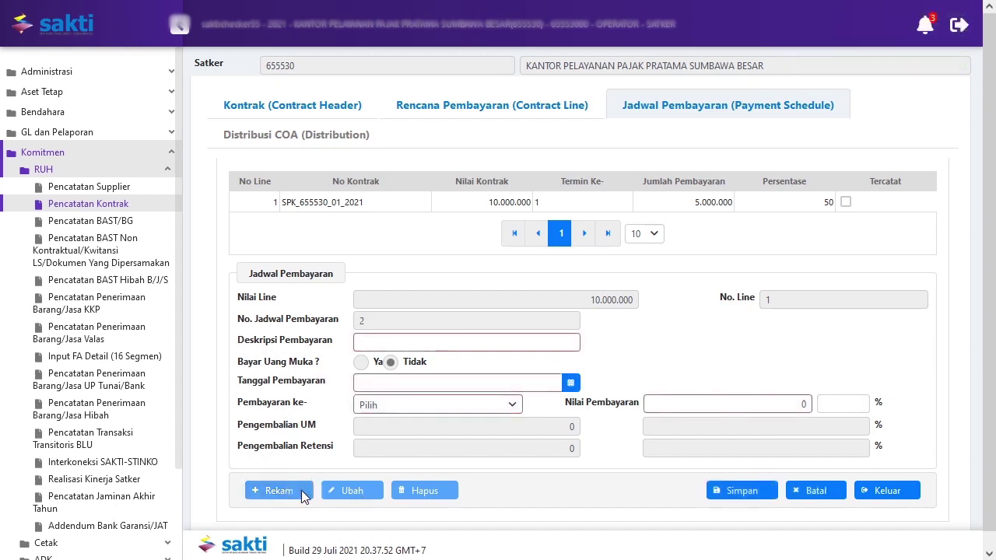
pyautogui.click(376, 347)
pyautogui.write('Pembayaran Termin II')
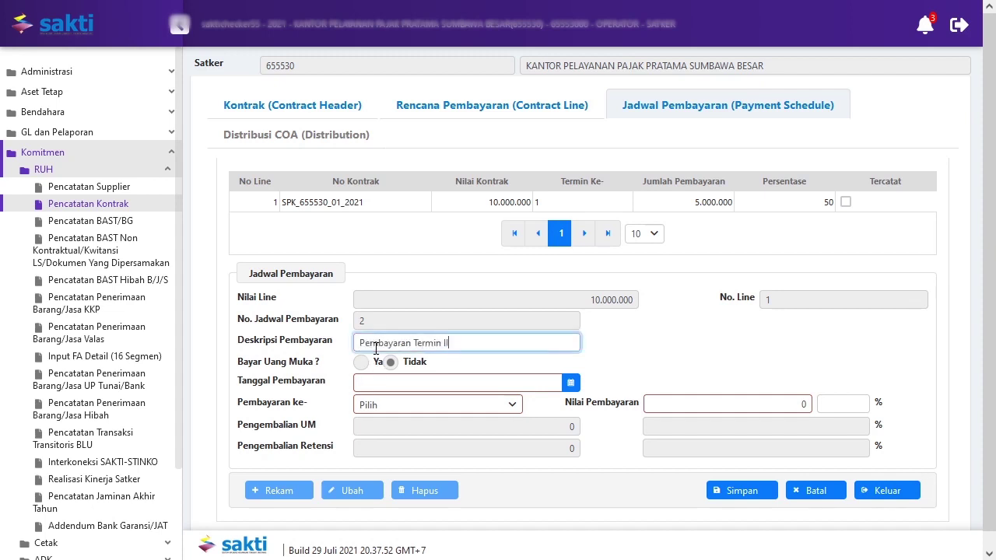
pyautogui.click(571, 382)
pyautogui.click(523, 170)
pyautogui.click(392, 303)
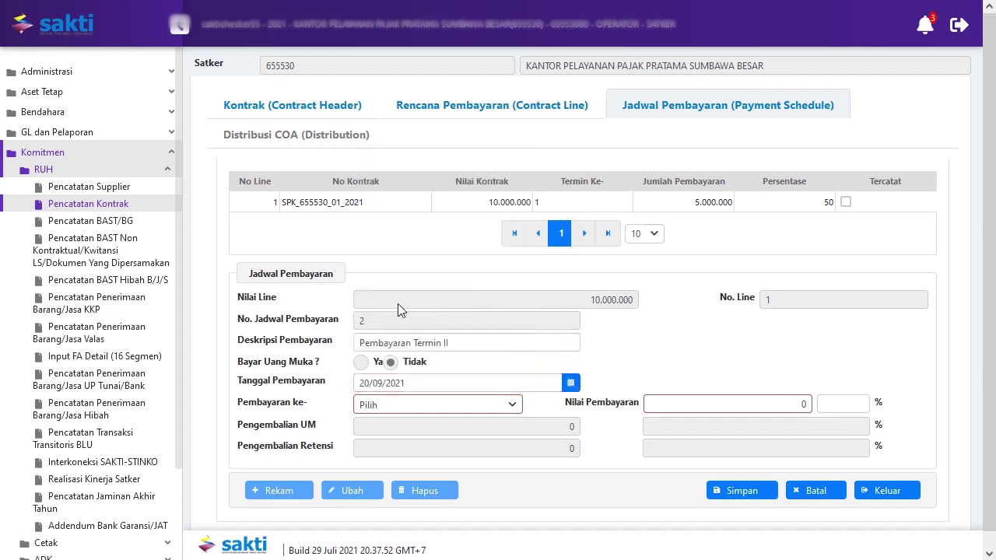
# - Set the second schedule entry to payment number 2 with a value of 5.000.000 and save it
pyautogui.click(443, 406)
pyautogui.click(413, 298)
pyautogui.click(807, 404)
pyautogui.write('5000000')
pyautogui.click(778, 382)
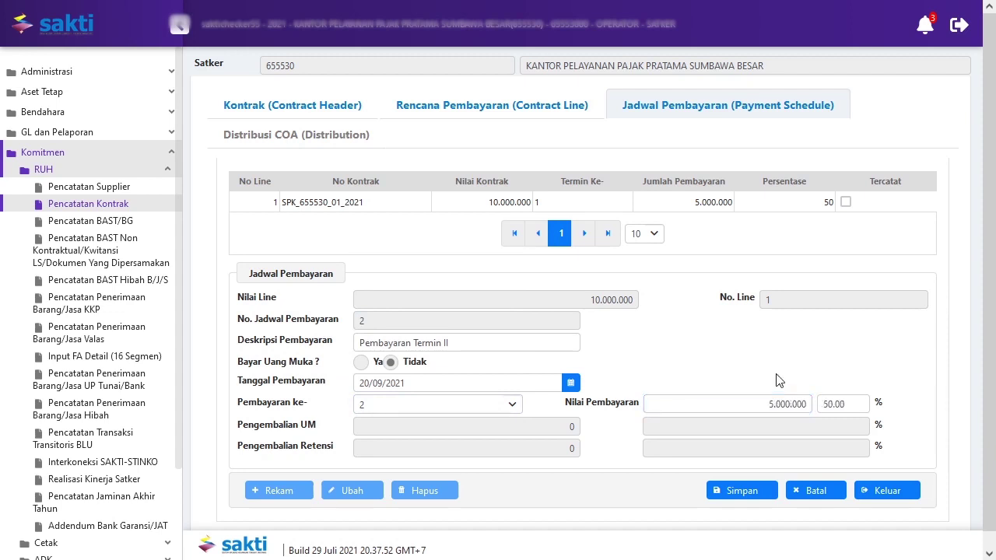
pyautogui.click(749, 493)
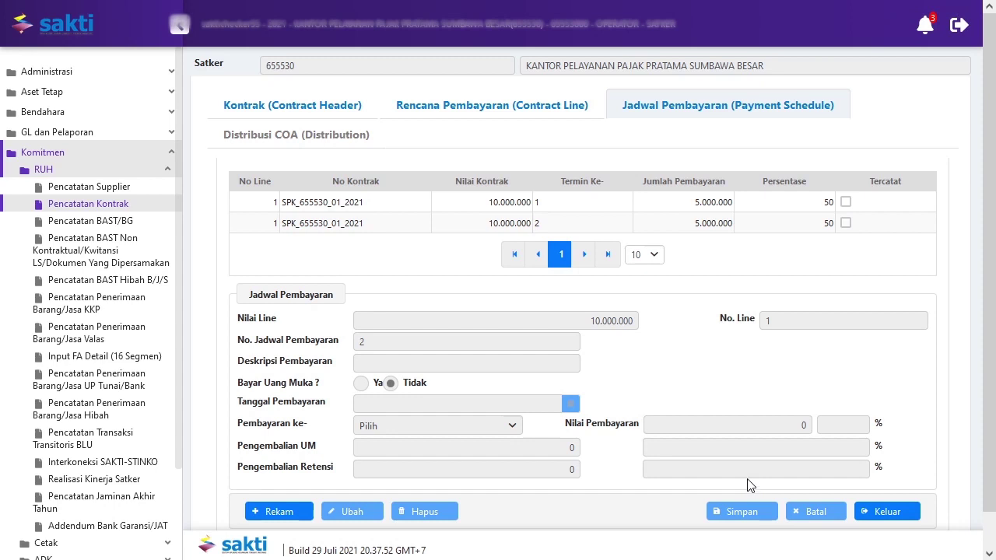
# - Start a new COA distribution record for the Termin 1 payment schedule
pyautogui.click(591, 212)
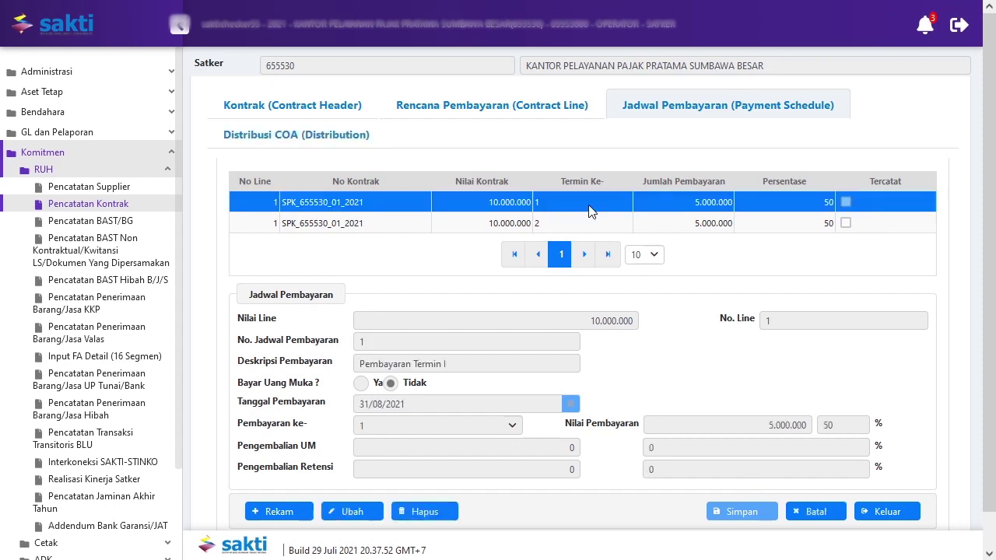
pyautogui.click(342, 141)
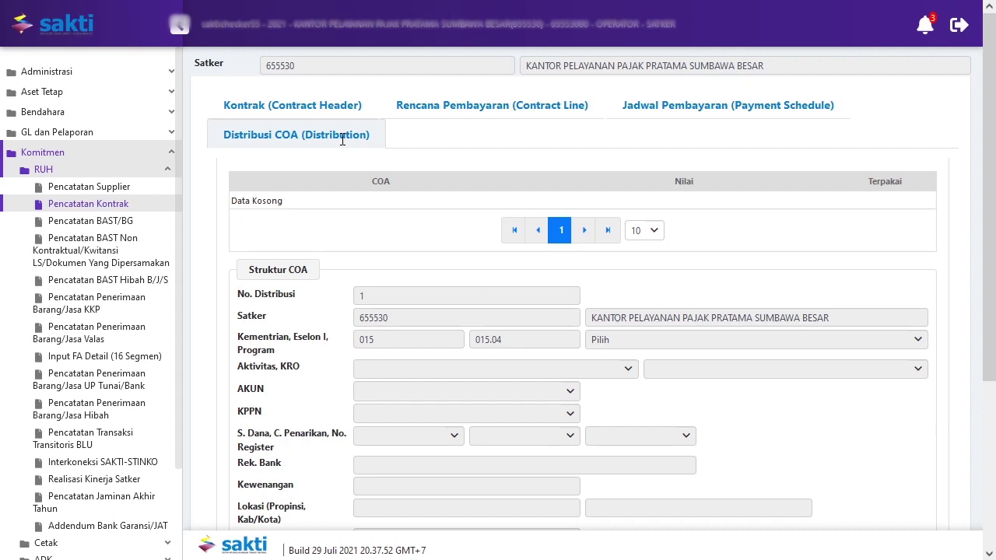
pyautogui.scroll(-3, 311, 233)
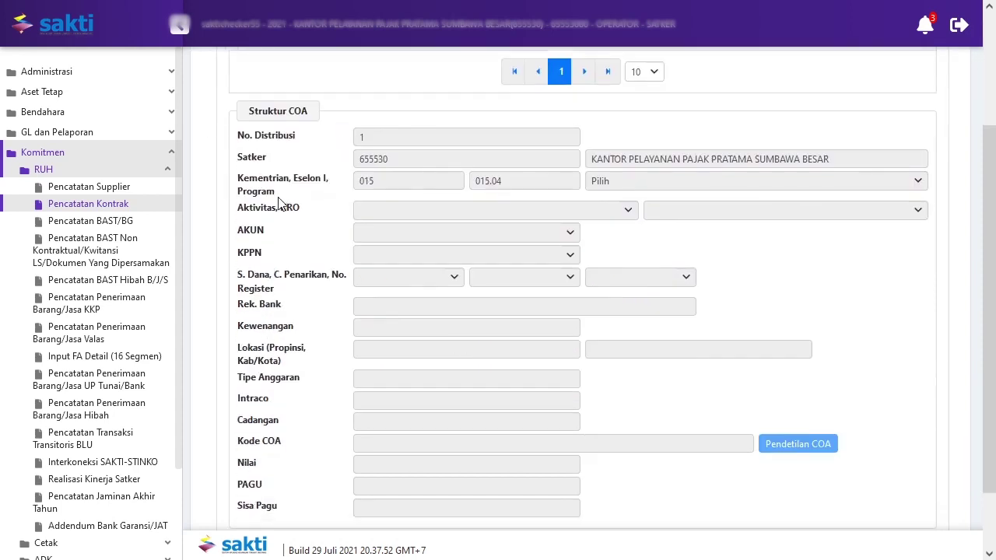
pyautogui.click(280, 474)
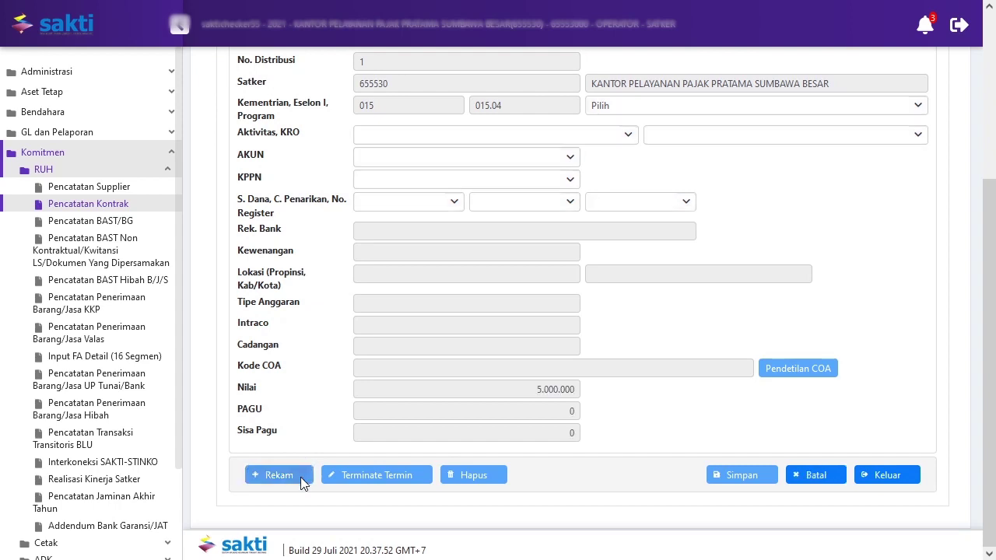
pyautogui.scroll(1, 318, 456)
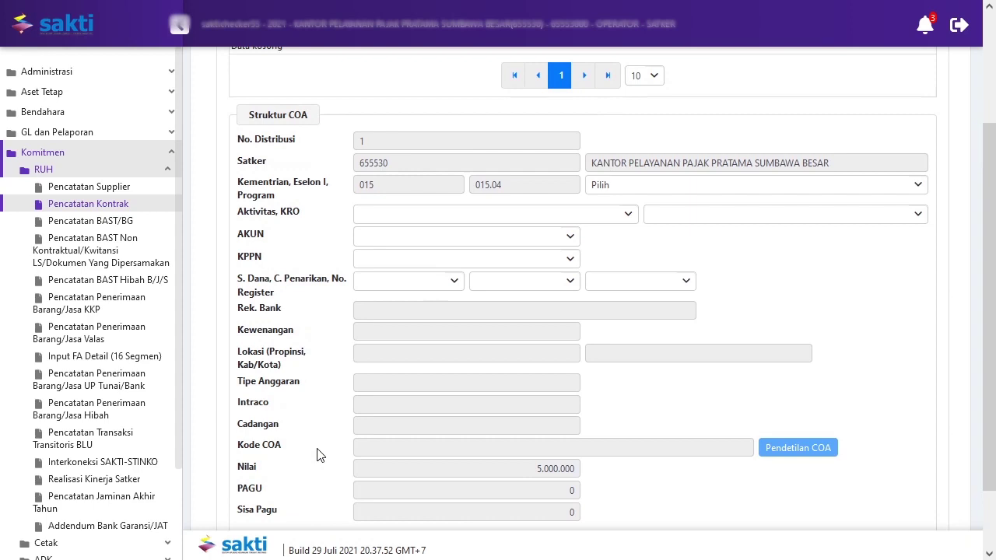
# - Set the program to 015.04.WA - Program Dukungan Manajemen, the activity to 015.04.WA.4707 and the KRO to 015.04.WA.4707.EAE - Layanan Prasarana Internal
pyautogui.click(634, 188)
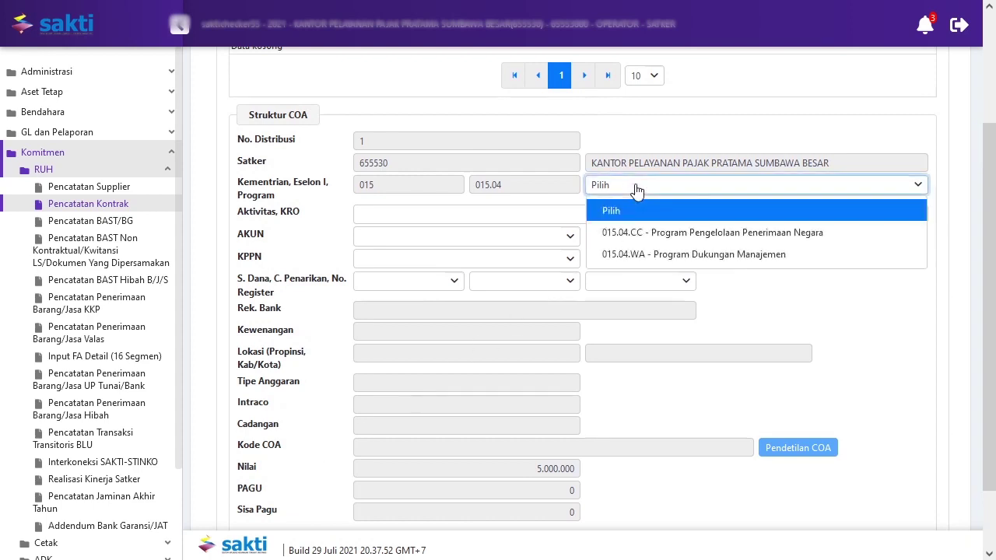
pyautogui.click(680, 253)
pyautogui.click(569, 217)
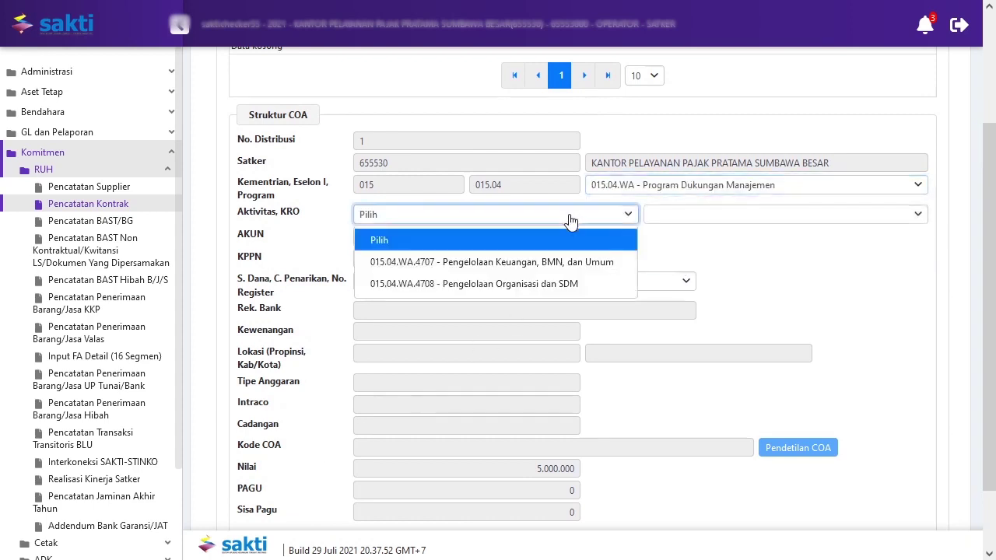
pyautogui.click(579, 262)
pyautogui.click(671, 215)
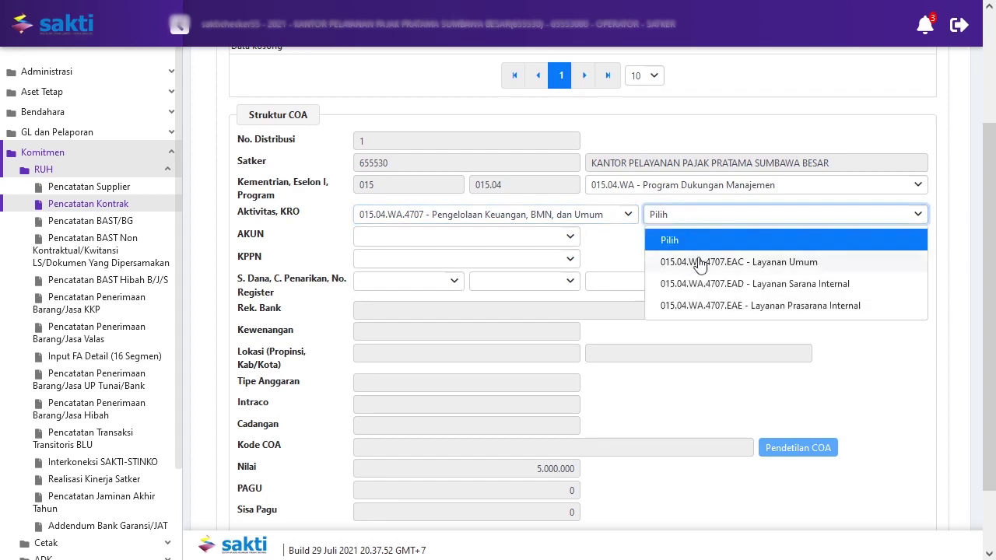
pyautogui.click(720, 305)
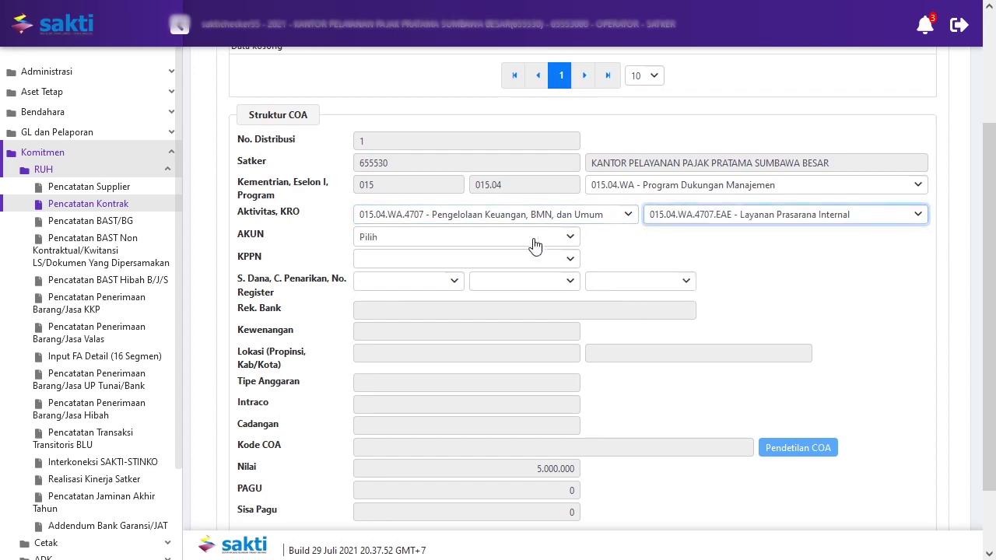
# - Set the COA account to 533111 - Belanja Modal Gedung dan Bangunan and the KPPN to 101 - Sumbawa Besar
pyautogui.click(535, 246)
pyautogui.click(518, 314)
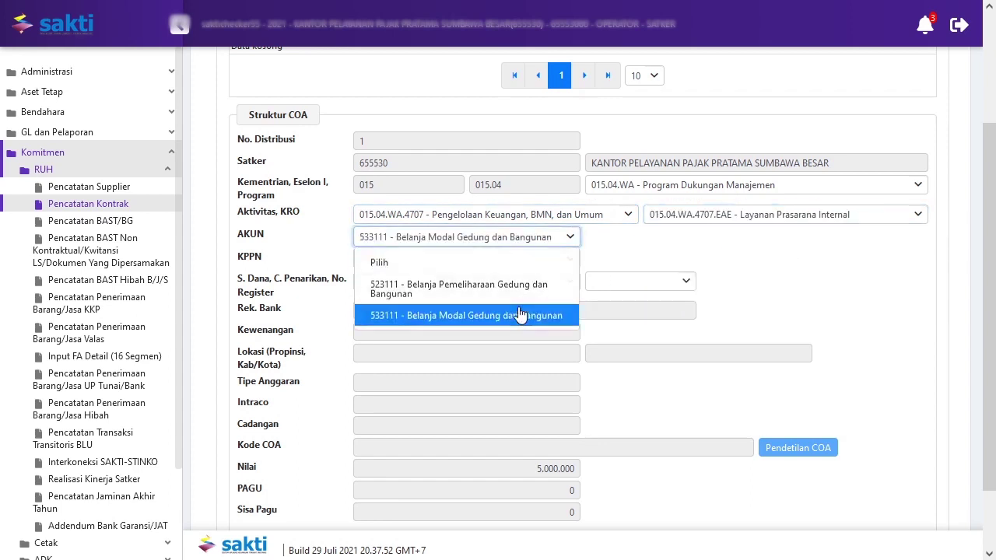
pyautogui.click(492, 263)
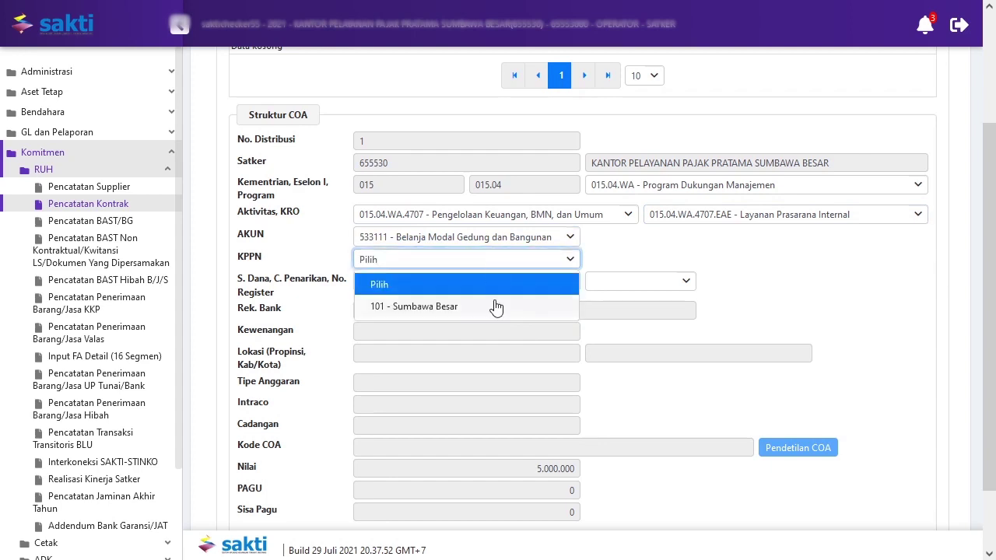
pyautogui.click(497, 304)
# - Set the fund source to A - RM, the withdrawal method to 0 - RM and the register to 00000001 - DEFAULT Register 1
pyautogui.click(446, 290)
pyautogui.click(429, 333)
pyautogui.click(493, 287)
pyautogui.click(506, 331)
pyautogui.click(617, 282)
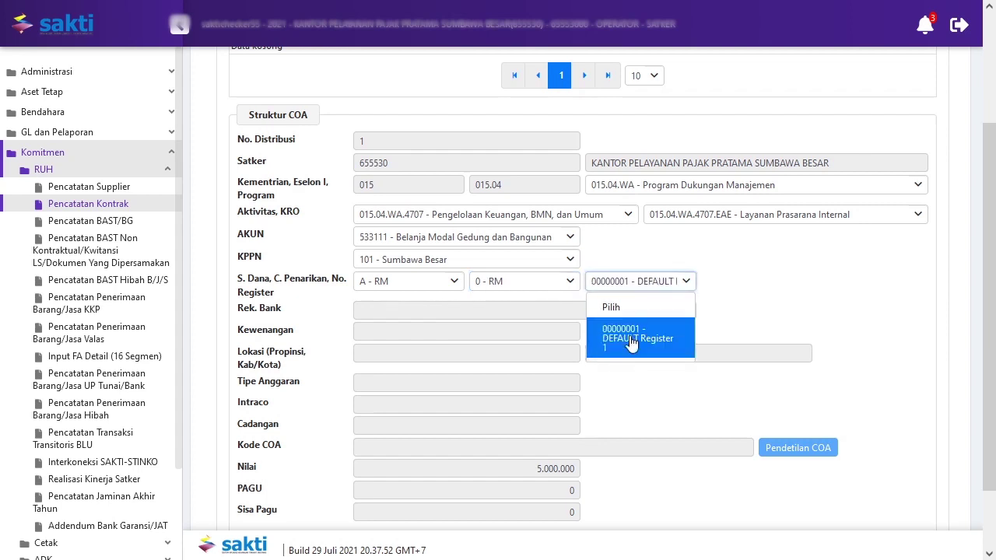
pyautogui.click(629, 339)
# - Add a COA detail to the Termin 1 distribution using item 000124 with RO 002, component 100 and sub-component 0A
pyautogui.scroll(-1, 632, 343)
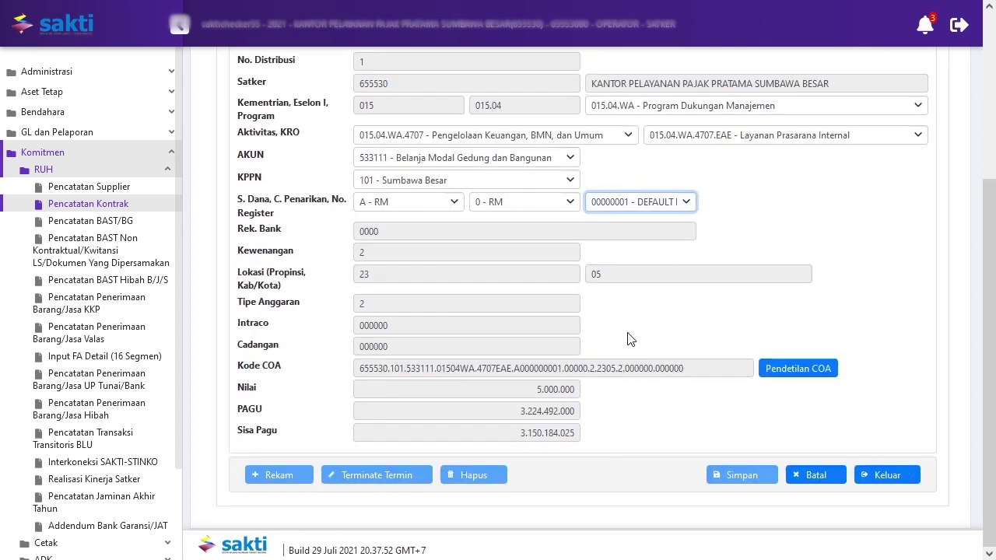
pyautogui.click(809, 370)
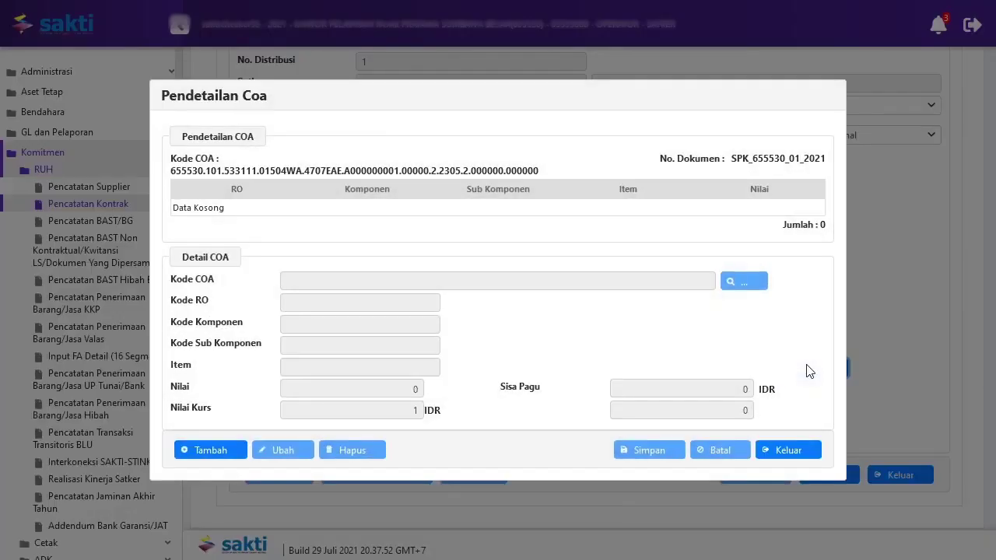
pyautogui.click(183, 452)
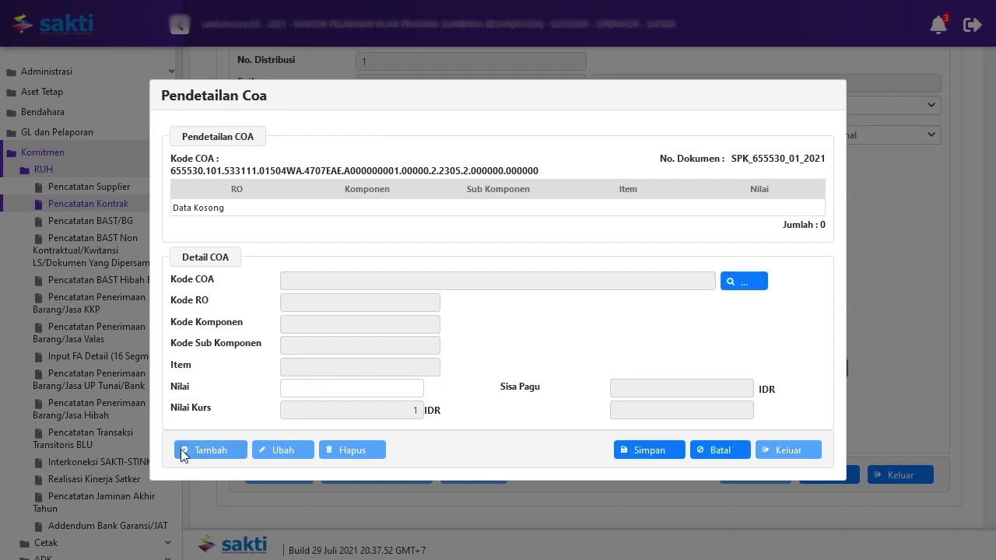
pyautogui.click(725, 288)
pyautogui.click(726, 285)
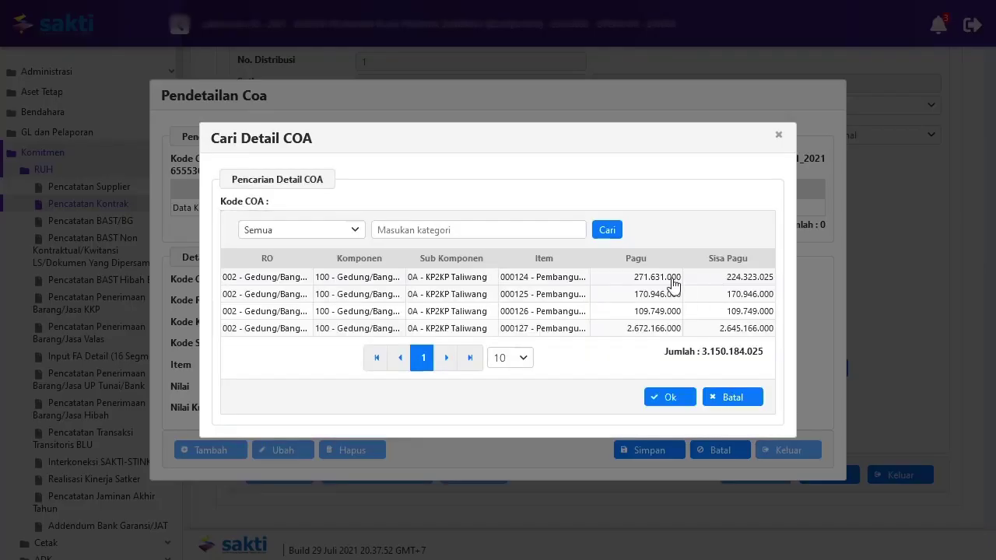
pyautogui.click(674, 283)
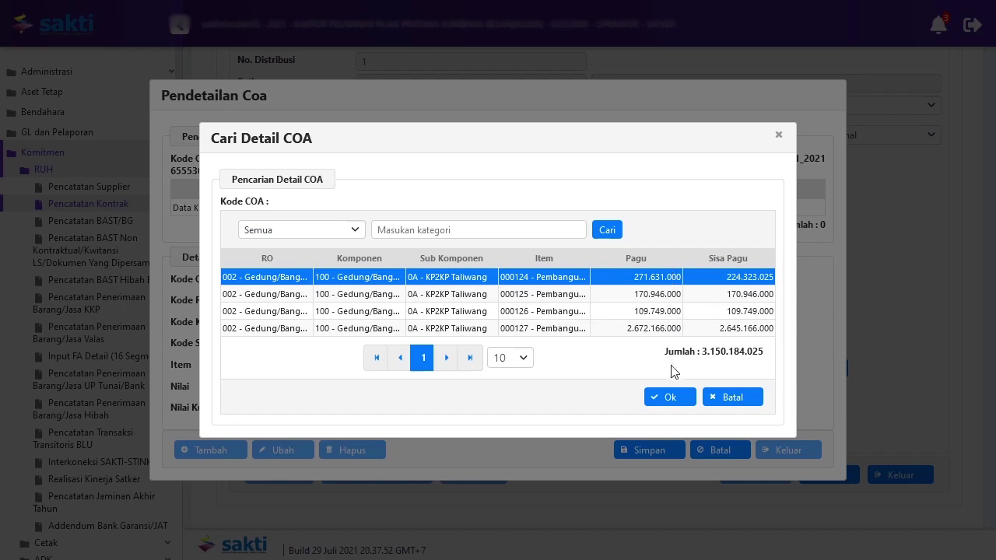
pyautogui.click(677, 396)
# - Set the COA detail's value to 5.000.000, save it, and save the Termin 1 COA distribution
pyautogui.doubleClick(407, 389)
pyautogui.write('5000000')
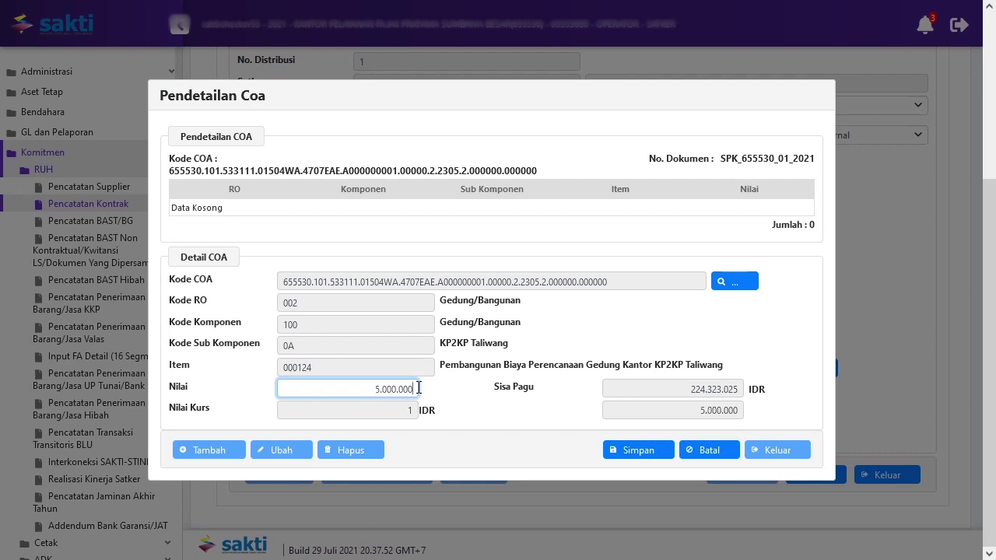
pyautogui.click(616, 453)
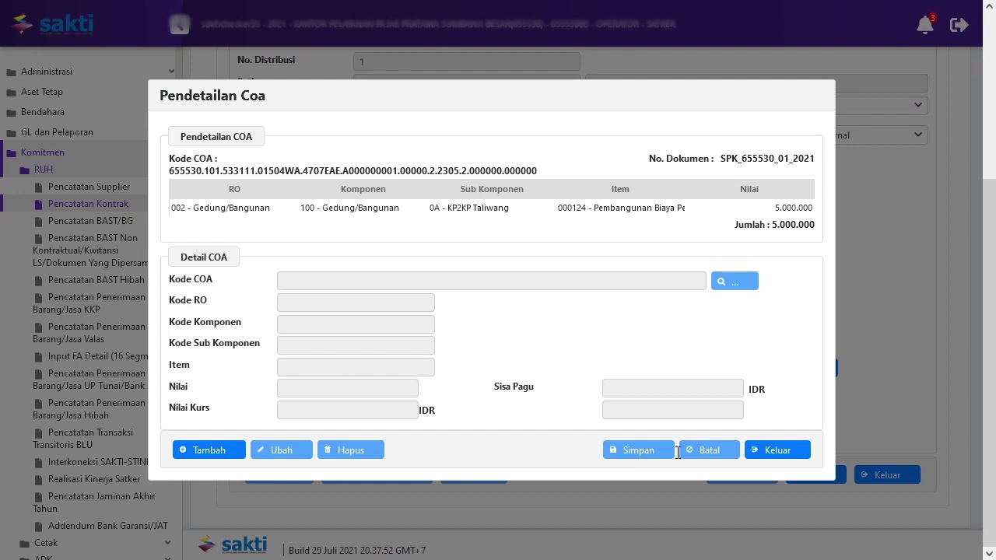
pyautogui.click(766, 455)
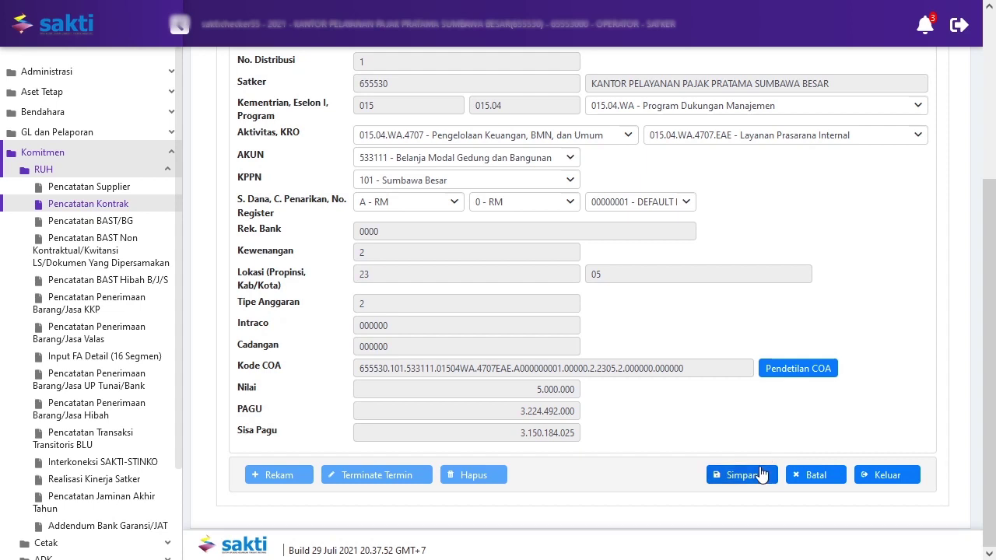
pyautogui.click(762, 477)
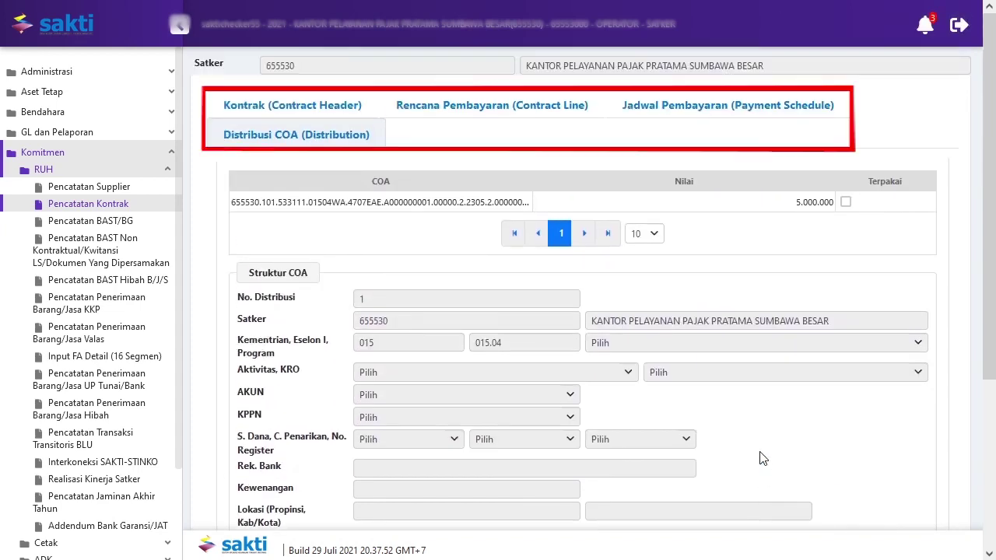
# - Select the Termin 2 payment schedule and start a new COA distribution record for it
pyautogui.click(737, 118)
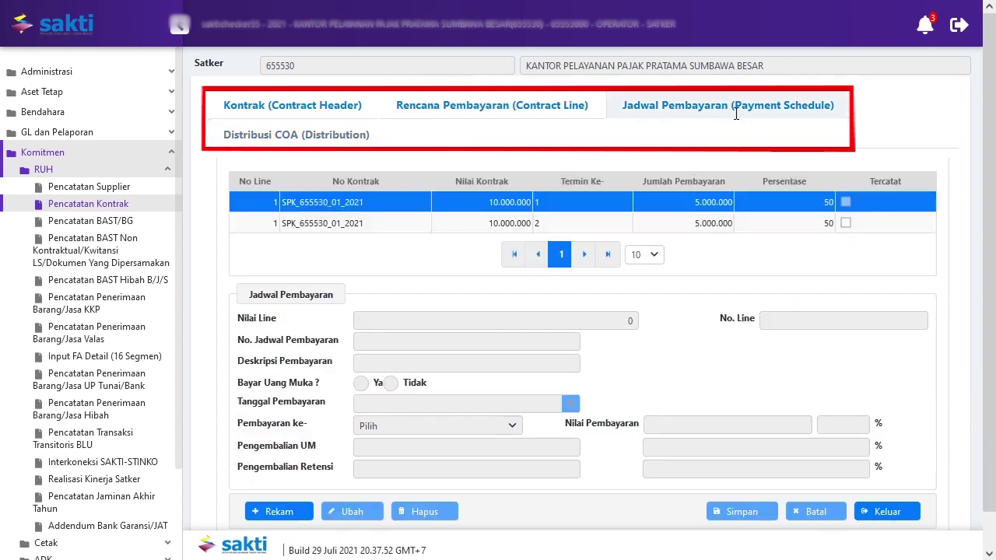
pyautogui.click(705, 223)
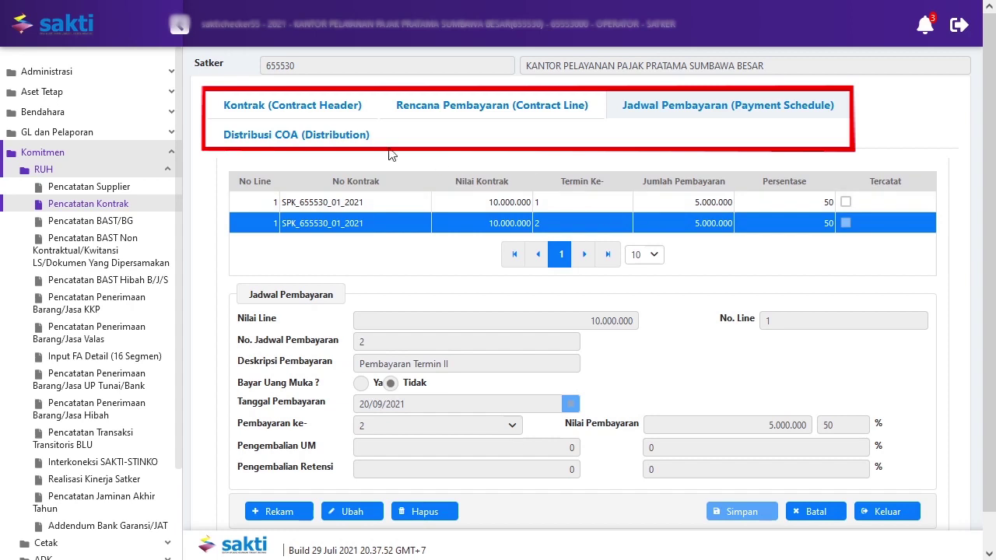
pyautogui.click(354, 143)
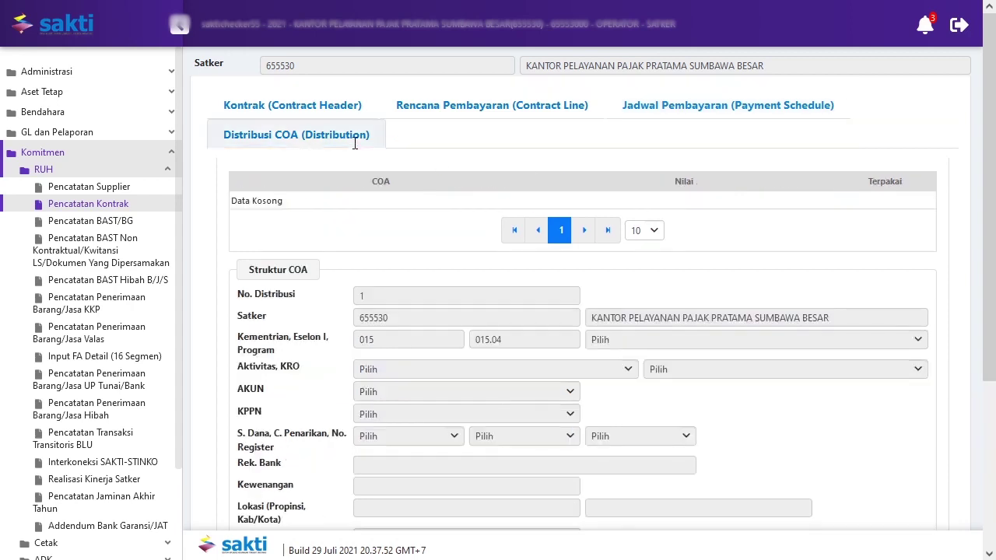
pyautogui.scroll(-3, 355, 148)
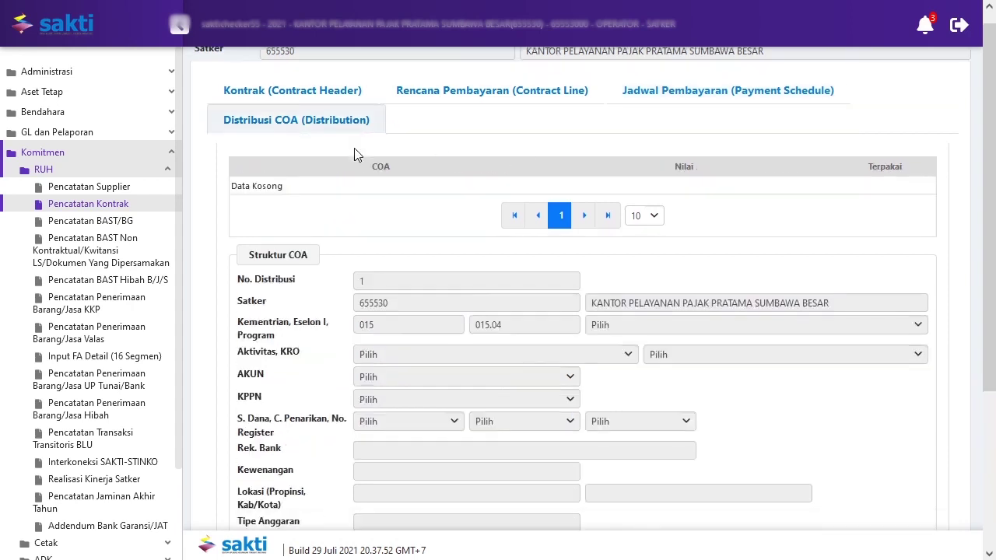
pyautogui.click(293, 473)
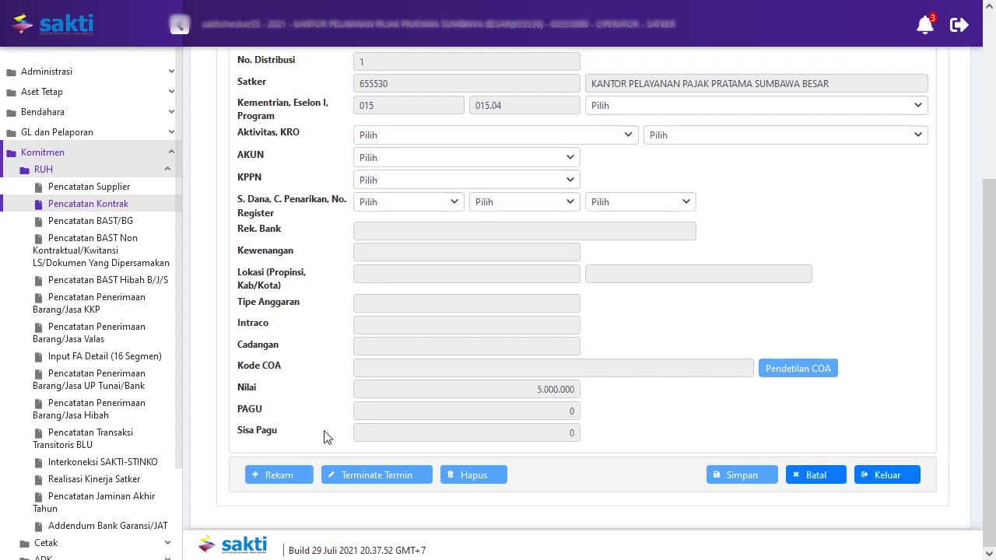
# - For Termin 2, choose program 015.04.WA - Program Dukungan Manajemen, activity 015.04.WA.4707 and KRO 015.04.WA.4707.EAE - Layanan Prasarana Internal
pyautogui.click(747, 109)
pyautogui.click(747, 173)
pyautogui.click(612, 138)
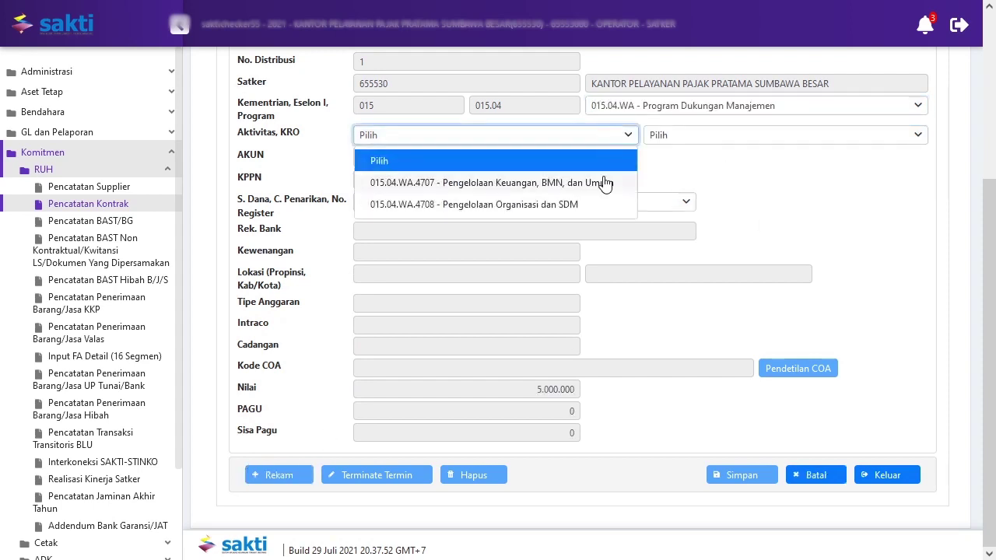
pyautogui.click(605, 182)
pyautogui.click(658, 137)
pyautogui.click(687, 226)
# - Set the Termin 2 account to 533111 - Belanja Modal Gedung dan Bangunan and the KPPN to 101 - Sumbawa Besar
pyautogui.click(552, 158)
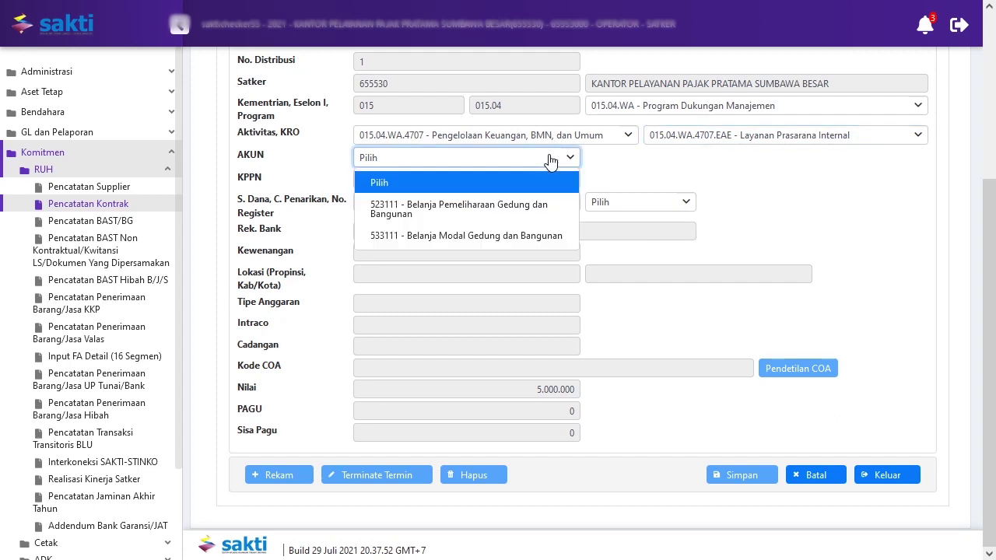
pyautogui.click(542, 240)
pyautogui.click(505, 183)
pyautogui.click(466, 227)
# - Set the Termin 2 fund source to A - RM, the withdrawal method to 0 - RM and the register to 00000001 - DEFAULT Register 1
pyautogui.click(457, 205)
pyautogui.click(459, 249)
pyautogui.click(521, 202)
pyautogui.click(516, 251)
pyautogui.click(638, 203)
pyautogui.click(605, 255)
# - Add a COA detail to the Termin 2 distribution using item 000124 - Pembangunan Biaya Perencanaan Gedung Kantor KP2KP Taliwang
pyautogui.click(797, 379)
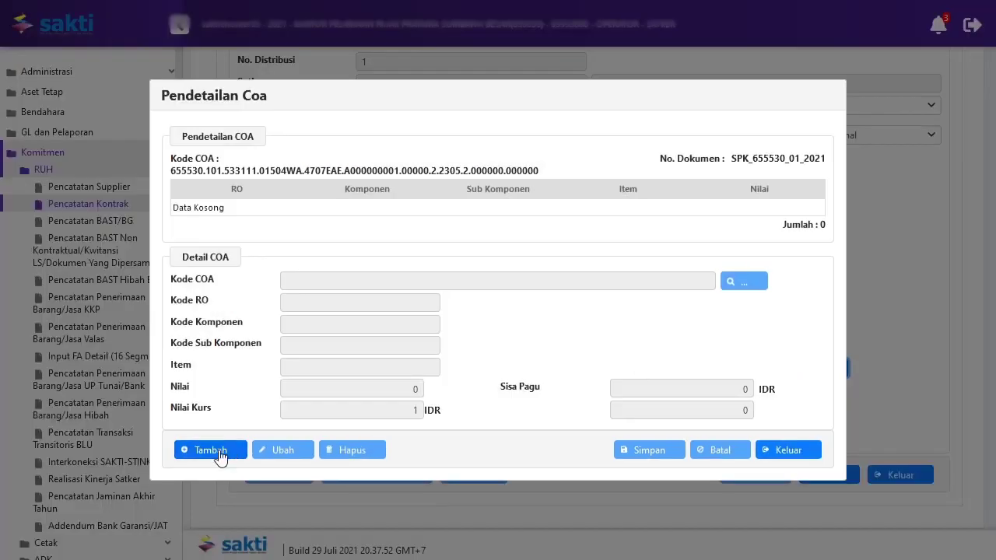
pyautogui.click(751, 282)
pyautogui.click(734, 277)
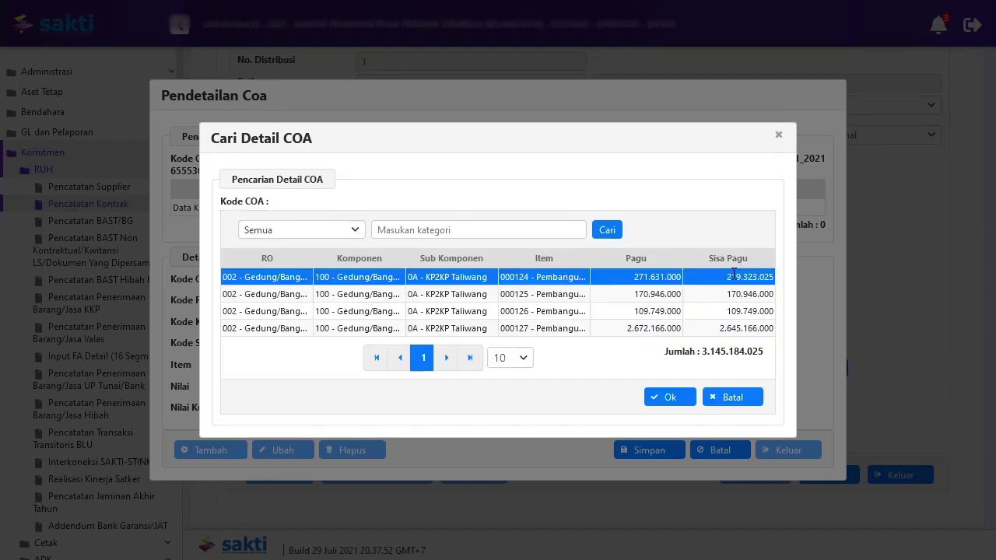
pyautogui.click(670, 397)
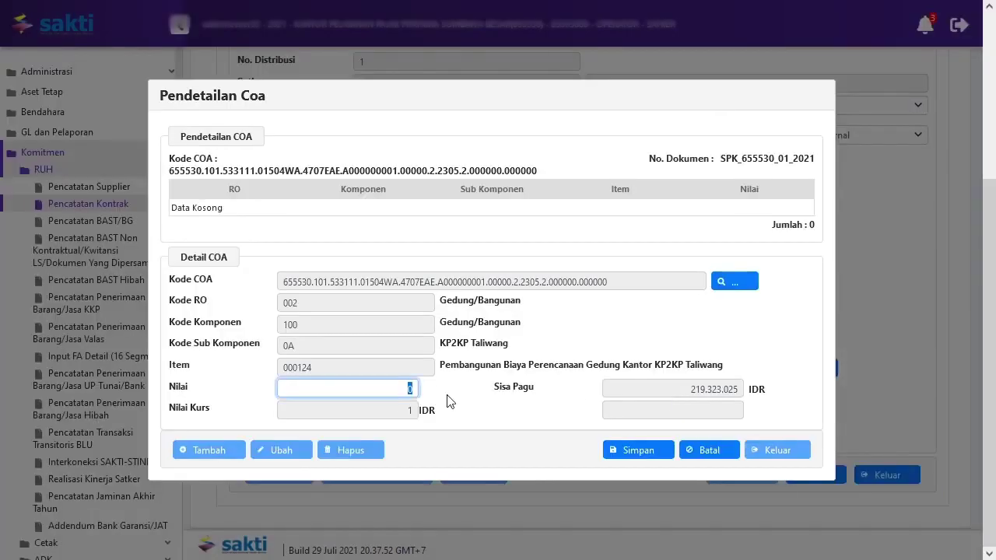
# - Enter 5.000.000 as the Termin 2 detail value, save the detail, and save the COA distribution
pyautogui.write('5.000.000')
pyautogui.click(615, 451)
pyautogui.click(761, 454)
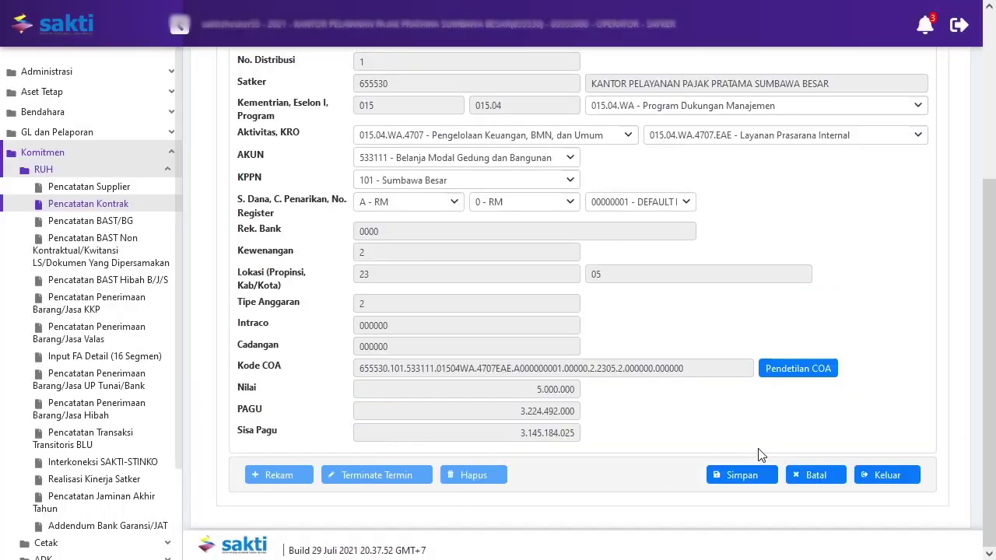
pyautogui.click(755, 476)
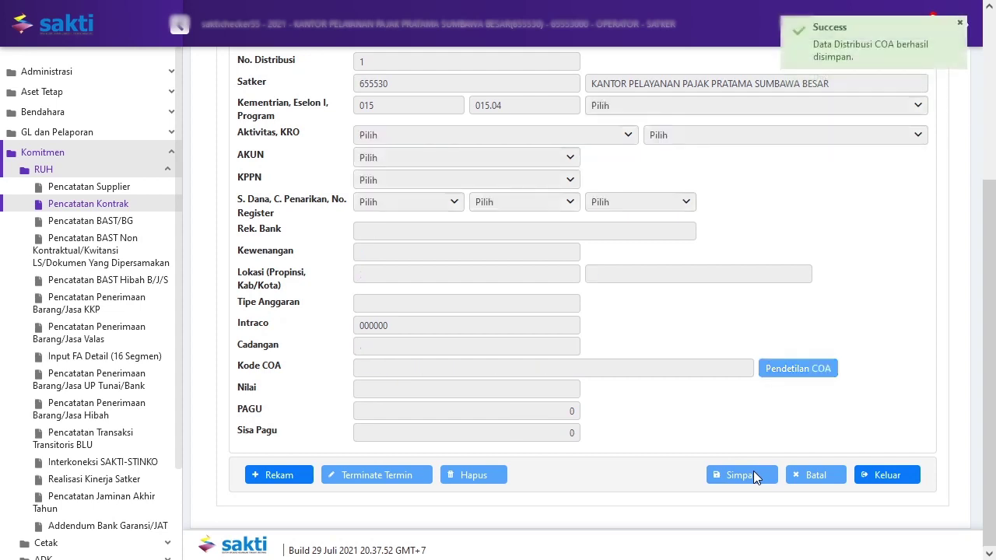
# - Log out of the application
pyautogui.scroll(3, 753, 471)
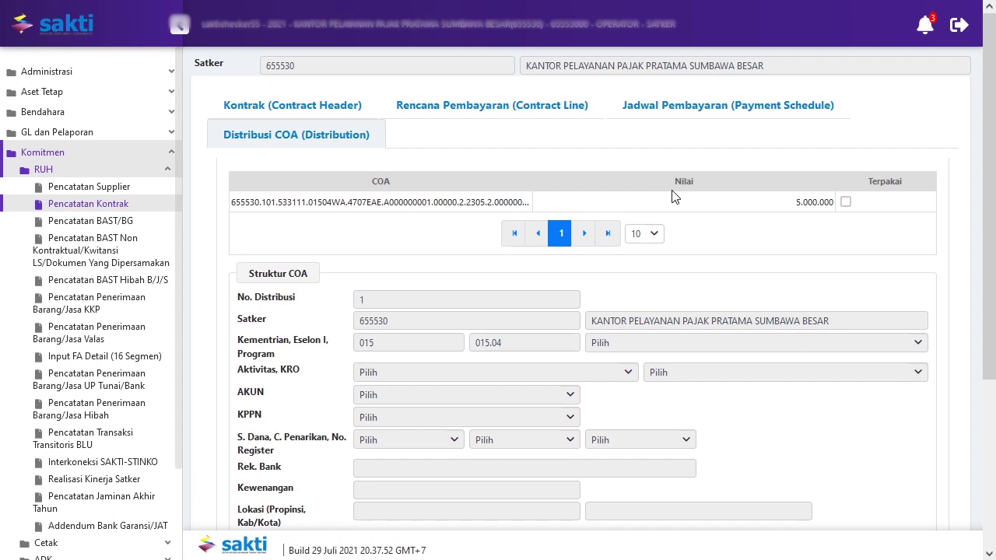
pyautogui.click(956, 29)
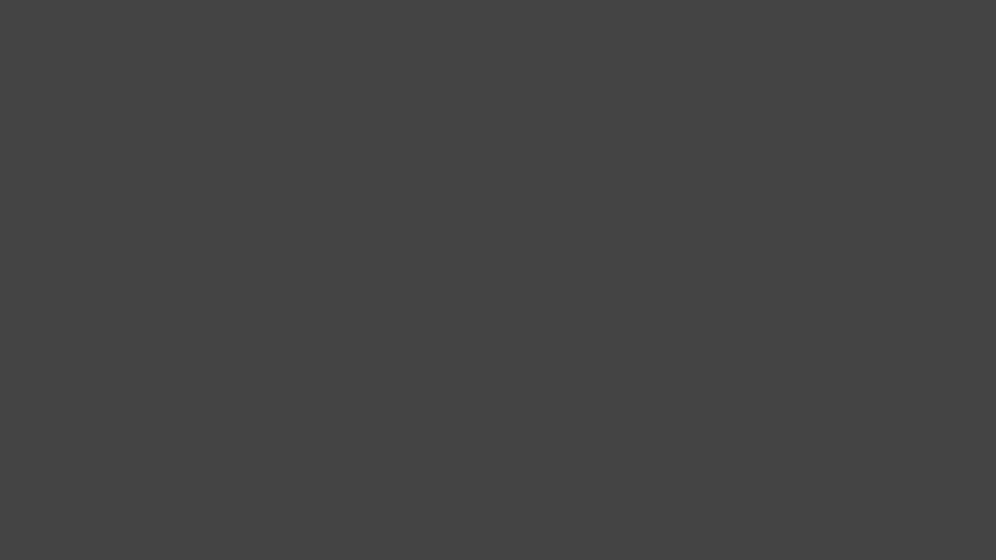